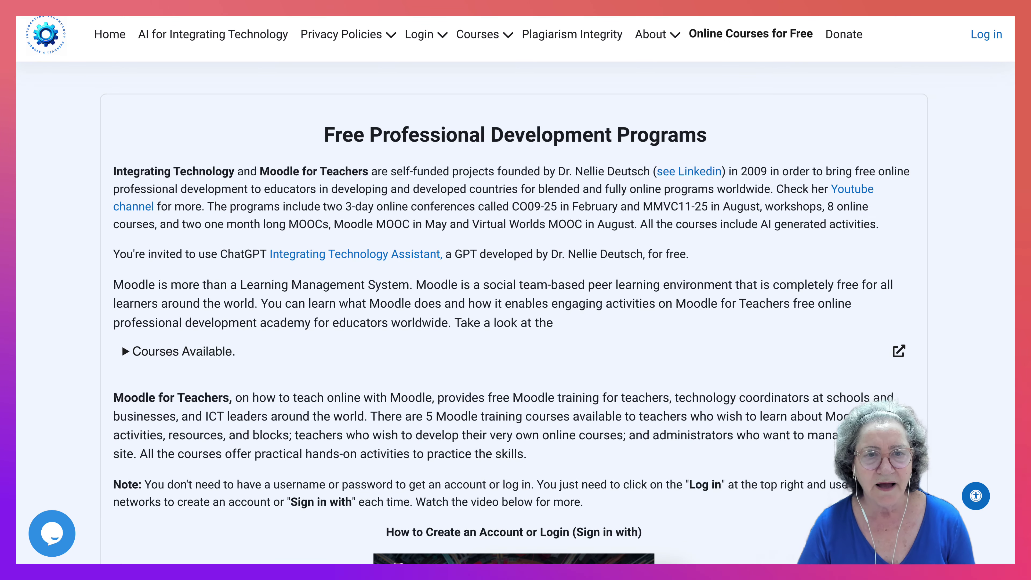
Look over the home page's introduction to the free programs and the Available courses cards
{"action": "scroll", "coordinate": [514, 321], "scroll_direction": "down", "scroll_amount": 1}
{"action": "scroll", "coordinate": [514, 320], "scroll_direction": "up", "scroll_amount": 1}
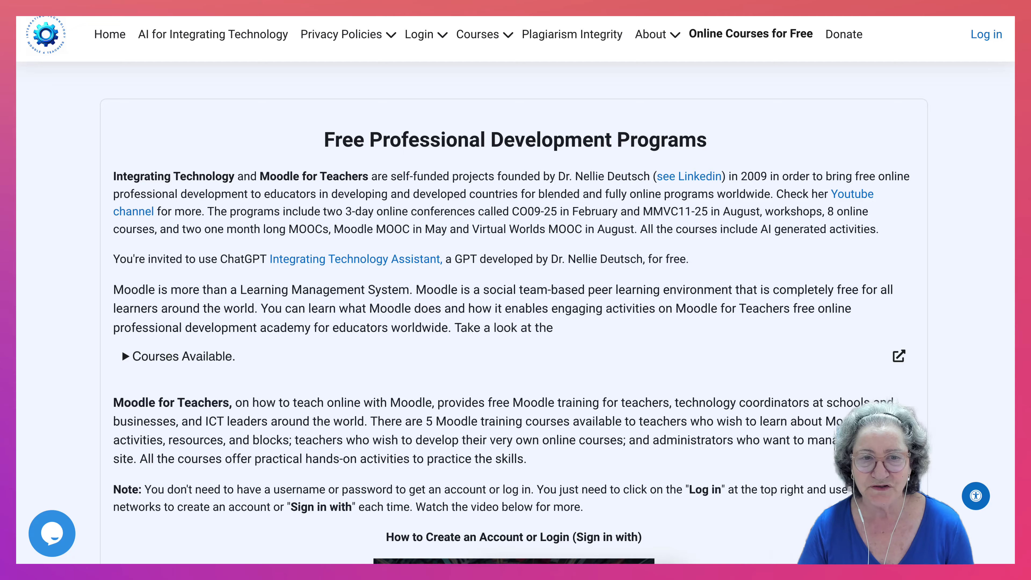
{"action": "scroll", "coordinate": [514, 322], "scroll_direction": "down", "scroll_amount": 5}
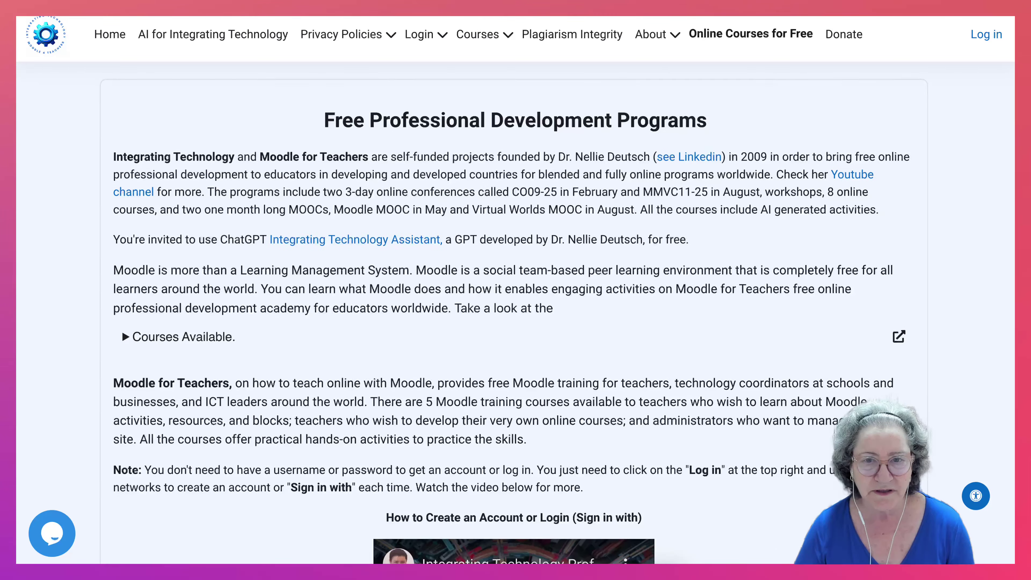
{"action": "scroll", "coordinate": [514, 321], "scroll_direction": "down", "scroll_amount": 9}
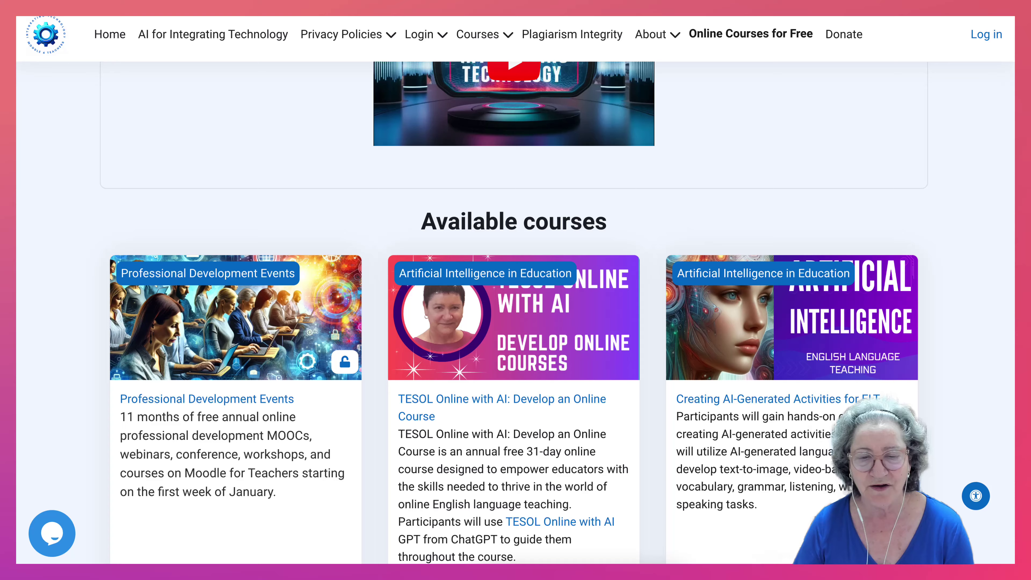
{"action": "scroll", "coordinate": [514, 320], "scroll_direction": "down", "scroll_amount": 4}
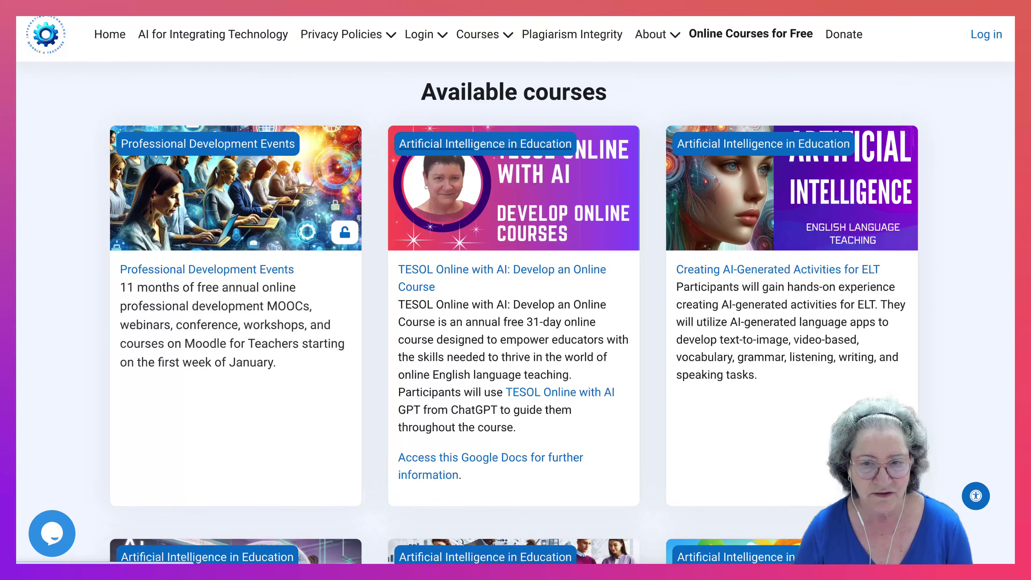
Expand the Courses Available section on the home page and review the monthly program list in the embedded document
{"action": "scroll", "coordinate": [514, 321], "scroll_direction": "up", "scroll_amount": 18}
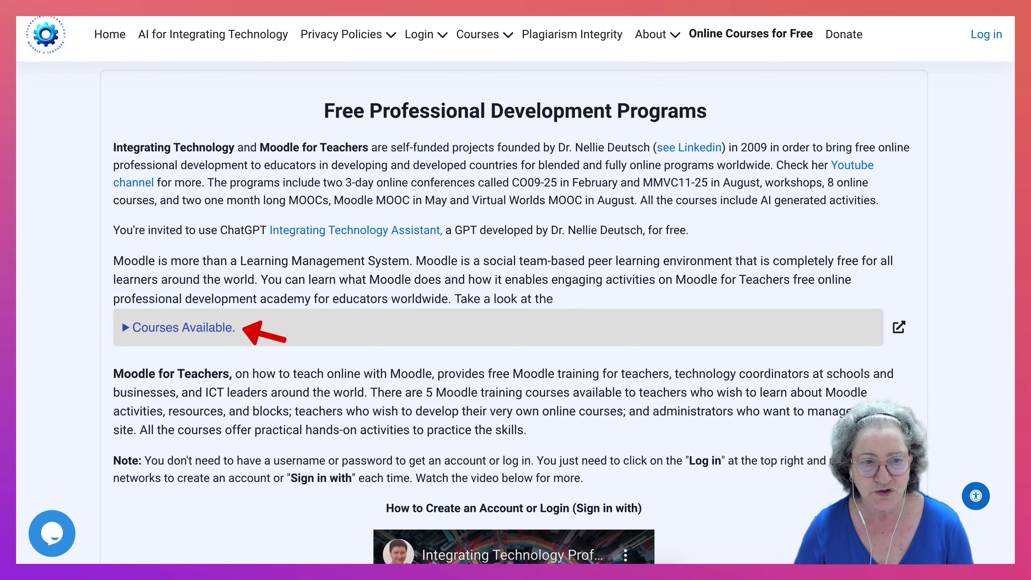
{"action": "left_click", "coordinate": [124, 327]}
{"action": "scroll", "coordinate": [122, 321], "scroll_direction": "down", "scroll_amount": 2}
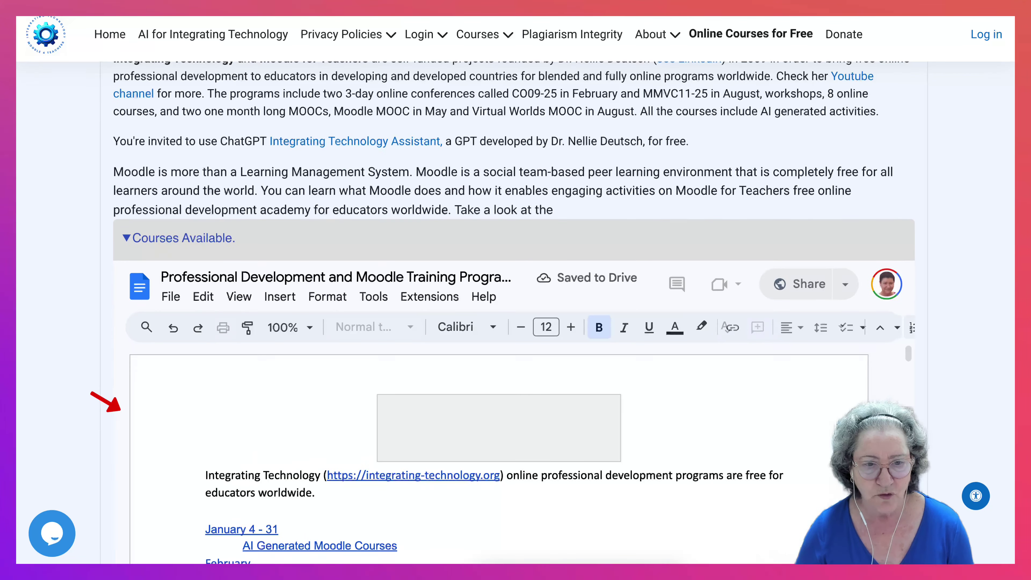
{"action": "scroll", "coordinate": [120, 410], "scroll_direction": "down", "scroll_amount": 3}
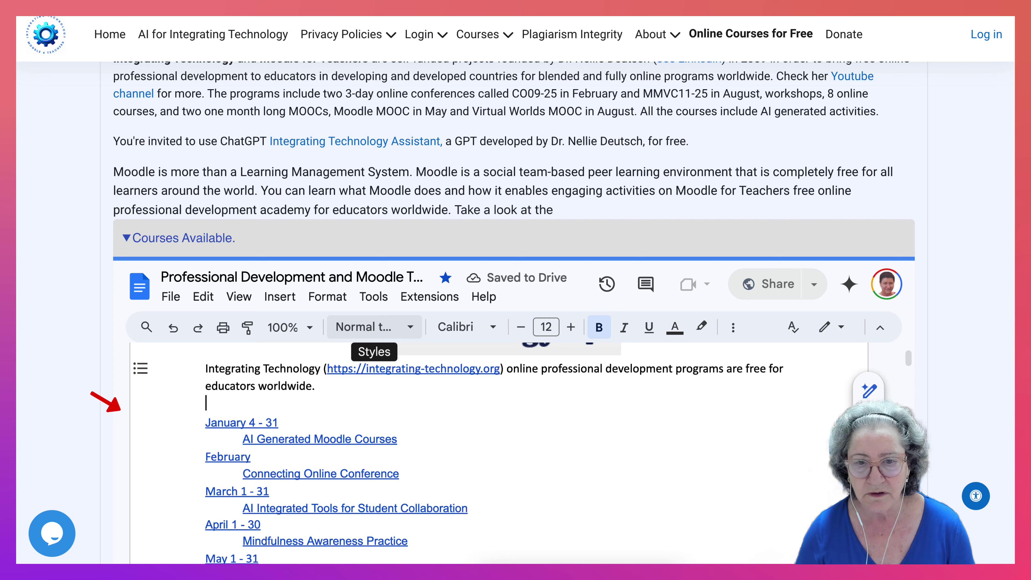
{"action": "scroll", "coordinate": [365, 327], "scroll_direction": "down", "scroll_amount": 6}
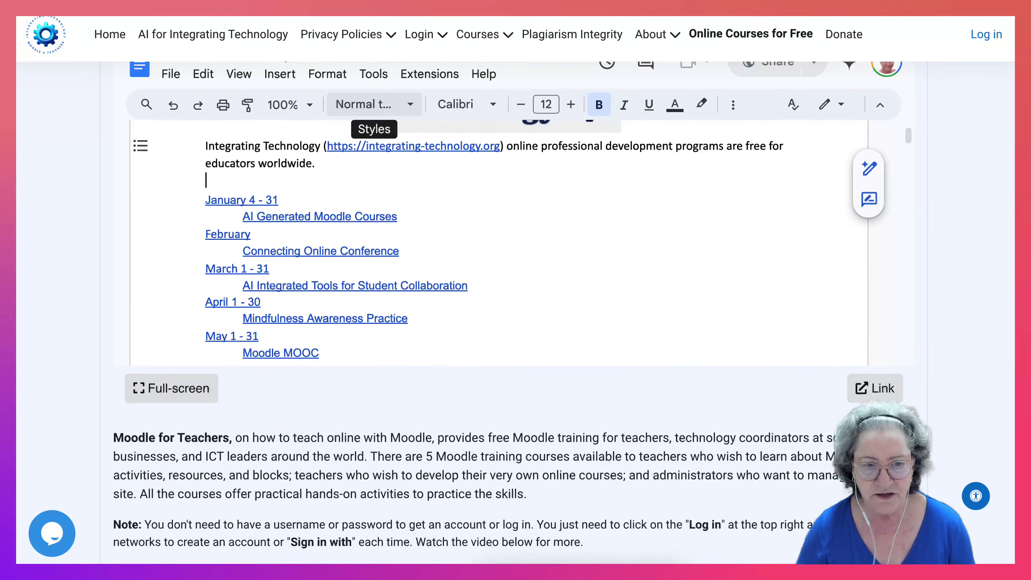
{"action": "scroll", "coordinate": [499, 227], "scroll_direction": "down", "scroll_amount": 2}
{"action": "scroll", "coordinate": [500, 228], "scroll_direction": "up", "scroll_amount": 10}
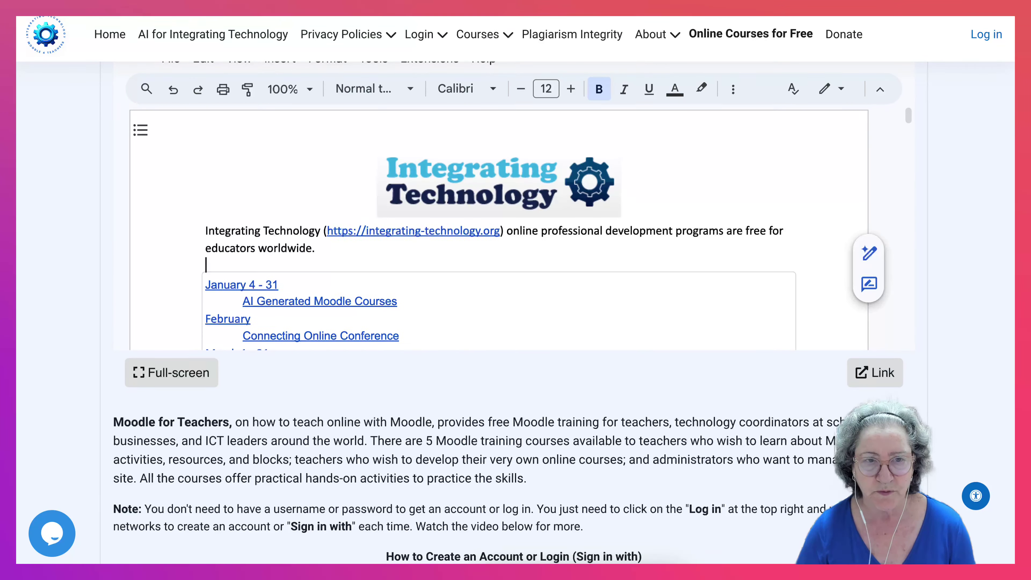
{"action": "scroll", "coordinate": [365, 254], "scroll_direction": "up", "scroll_amount": 2}
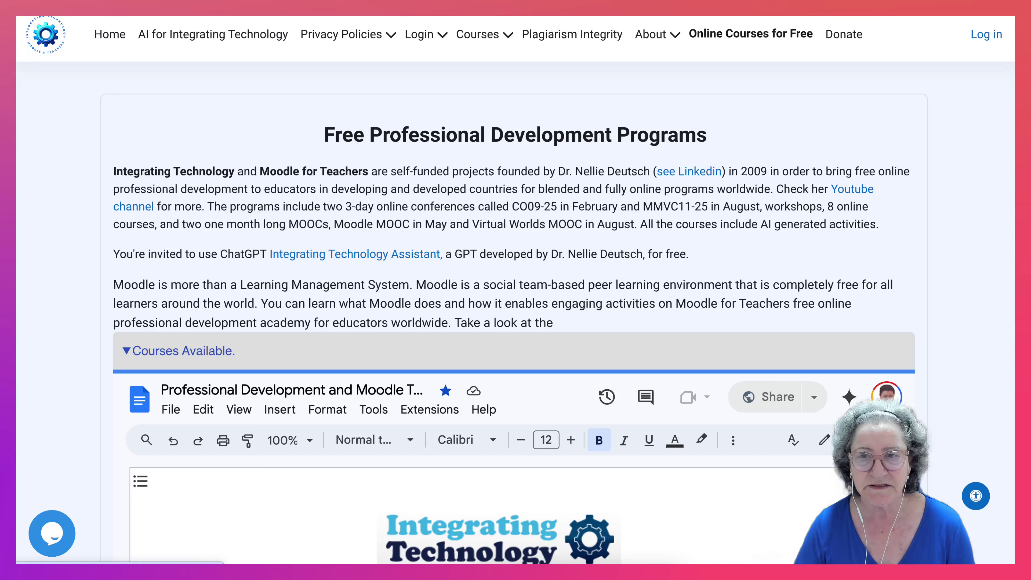
Open the course "TESOL Online with AI: Develop an Online Course" from the Available courses
{"action": "scroll", "coordinate": [365, 254], "scroll_direction": "down", "scroll_amount": 10}
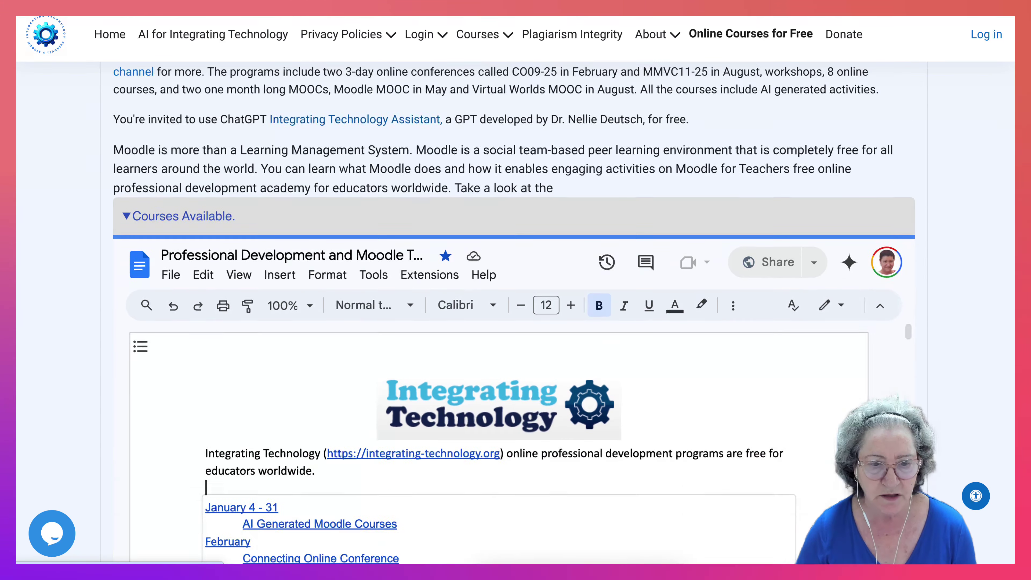
{"action": "scroll", "coordinate": [508, 314], "scroll_direction": "down", "scroll_amount": 12}
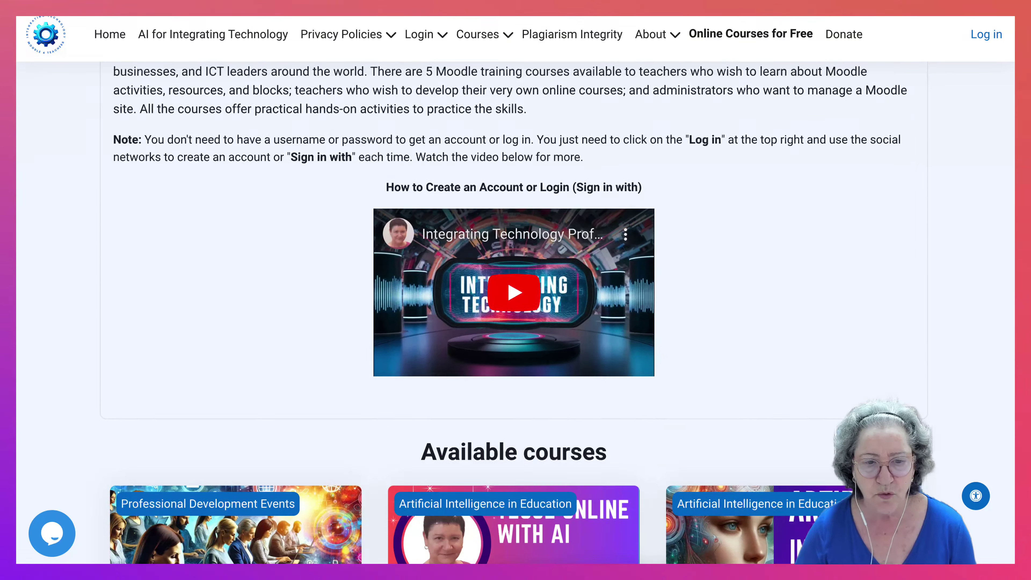
{"action": "scroll", "coordinate": [508, 353], "scroll_direction": "down", "scroll_amount": 2}
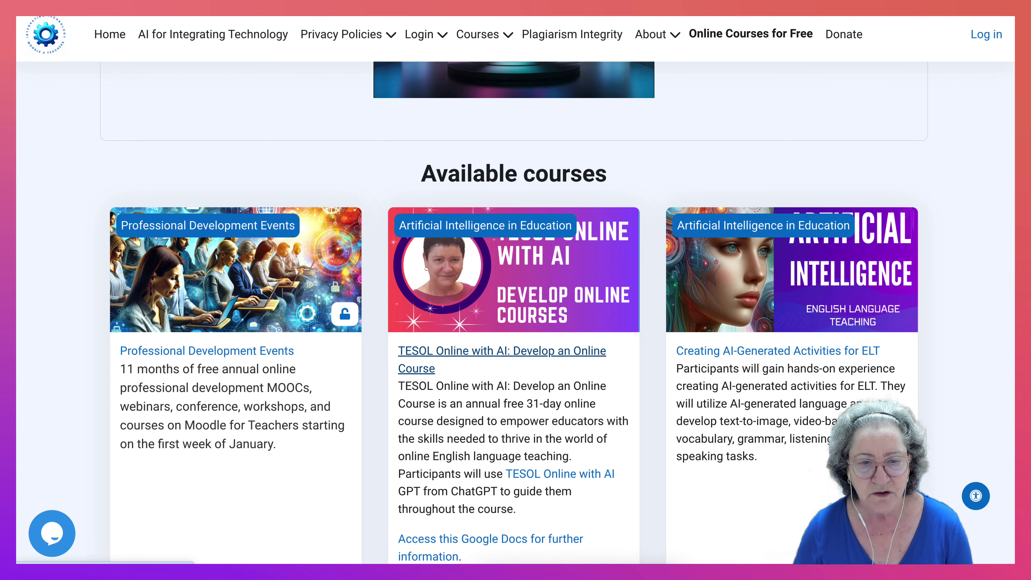
{"action": "left_click", "coordinate": [502, 351]}
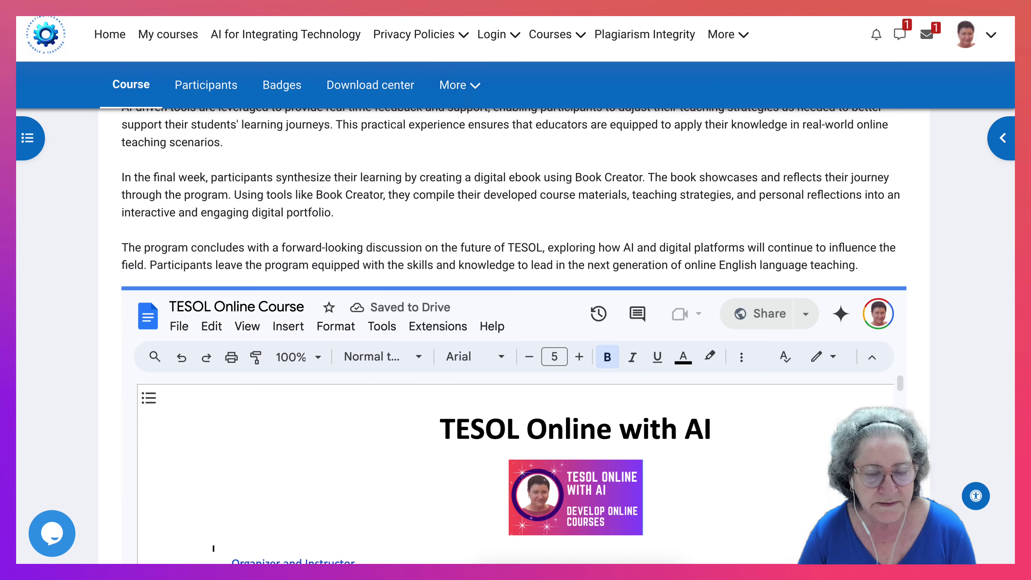
Examine the syllabus section's certificate details, 31-day description and the onlinecourses4free.com link
{"action": "scroll", "coordinate": [513, 325], "scroll_direction": "up", "scroll_amount": 10}
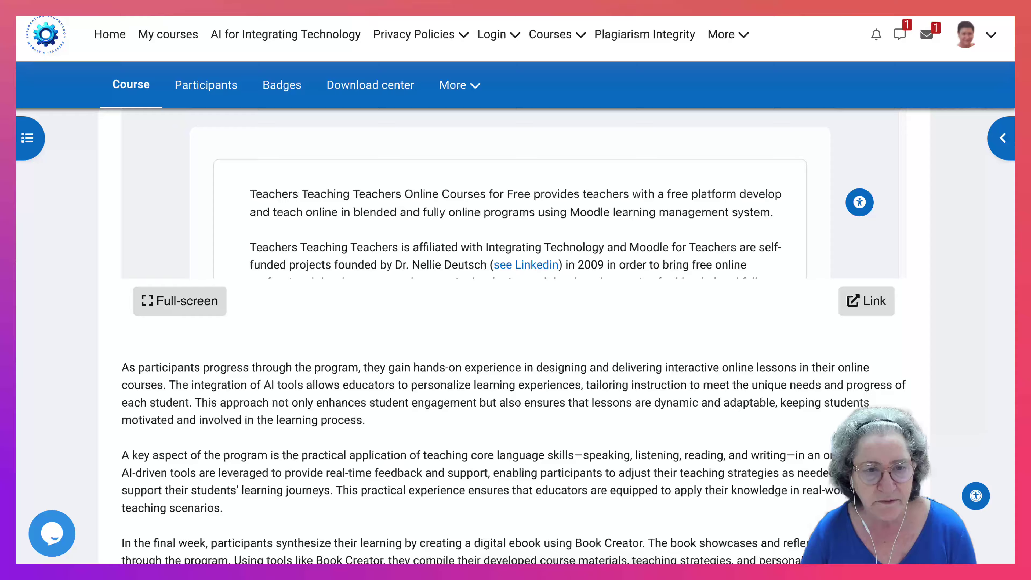
{"action": "scroll", "coordinate": [510, 404], "scroll_direction": "down", "scroll_amount": 2}
{"action": "scroll", "coordinate": [510, 404], "scroll_direction": "up", "scroll_amount": 12}
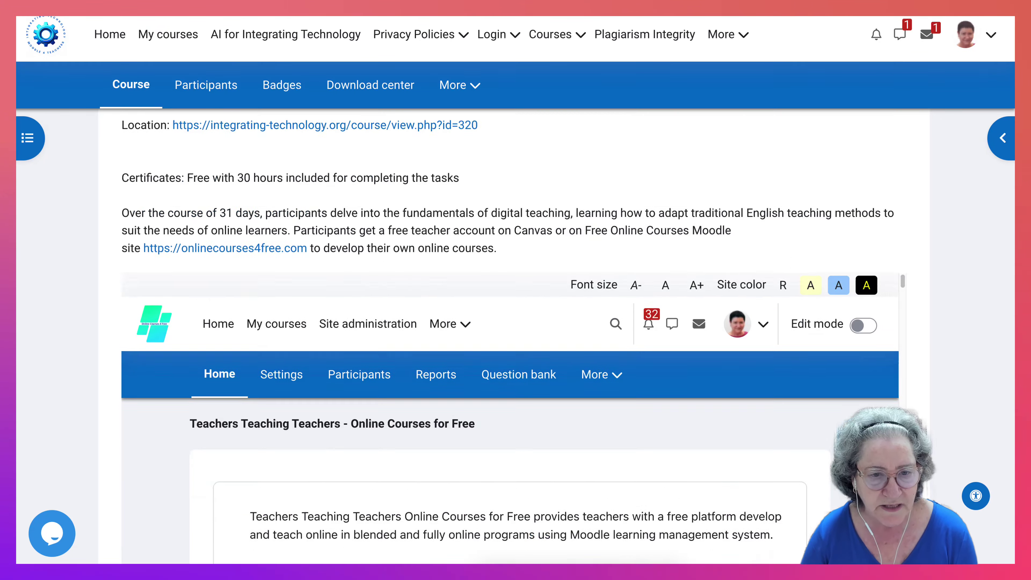
{"action": "scroll", "coordinate": [513, 325], "scroll_direction": "down", "scroll_amount": 10}
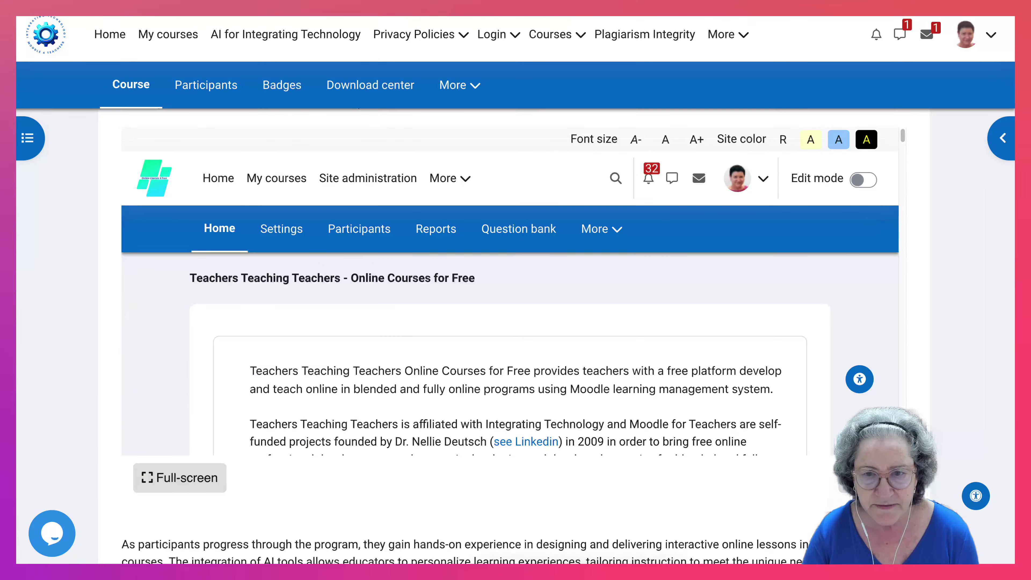
{"action": "scroll", "coordinate": [512, 325], "scroll_direction": "up", "scroll_amount": 2}
{"action": "scroll", "coordinate": [235, 259], "scroll_direction": "up", "scroll_amount": 1}
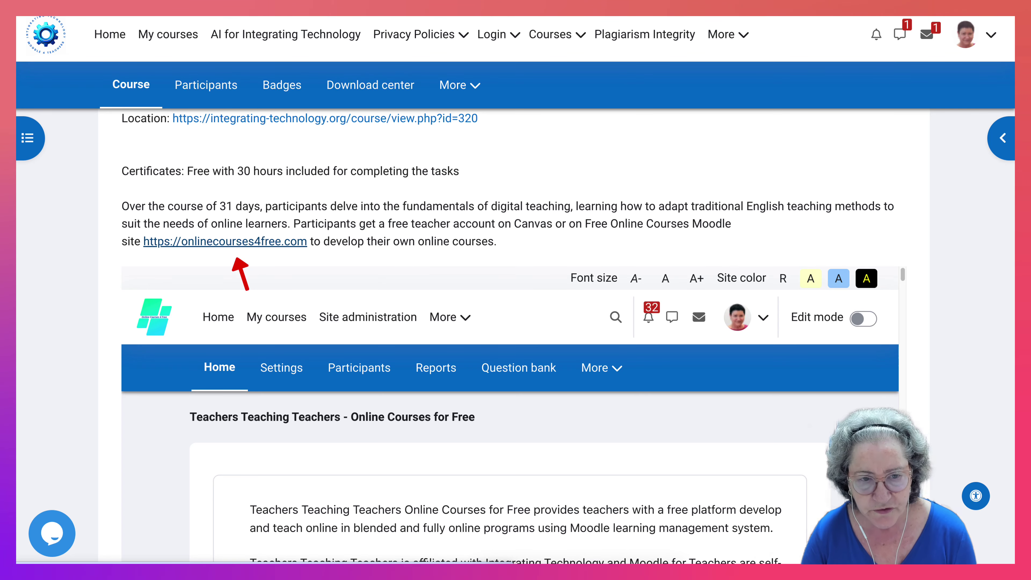
Look through the embedded Teachers Teaching Teachers site, from its introduction to its TESOL Online course cards
{"action": "scroll", "coordinate": [170, 280], "scroll_direction": "down", "scroll_amount": 3}
{"action": "scroll", "coordinate": [122, 406], "scroll_direction": "down", "scroll_amount": 2}
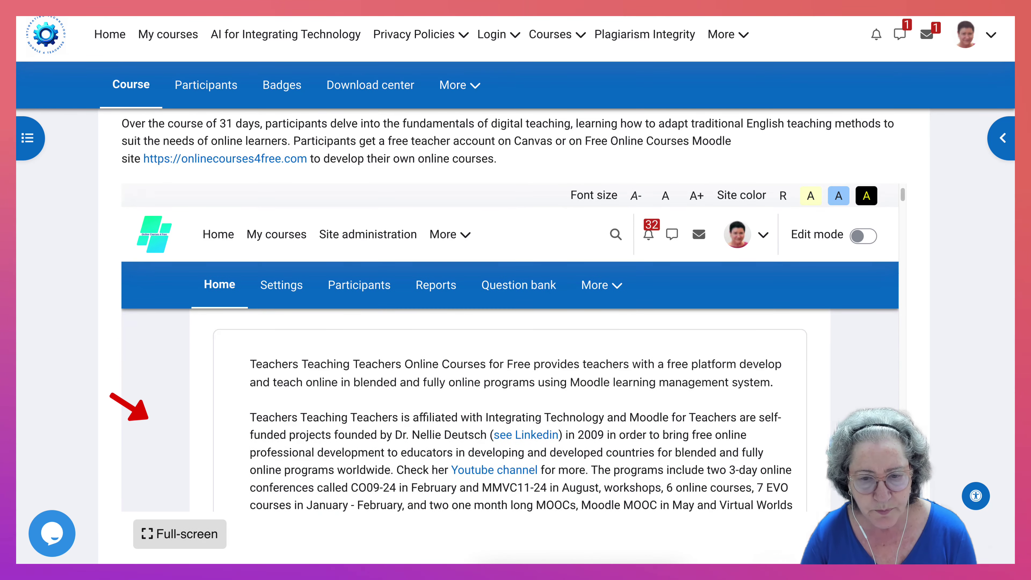
{"action": "scroll", "coordinate": [147, 418], "scroll_direction": "down", "scroll_amount": 6}
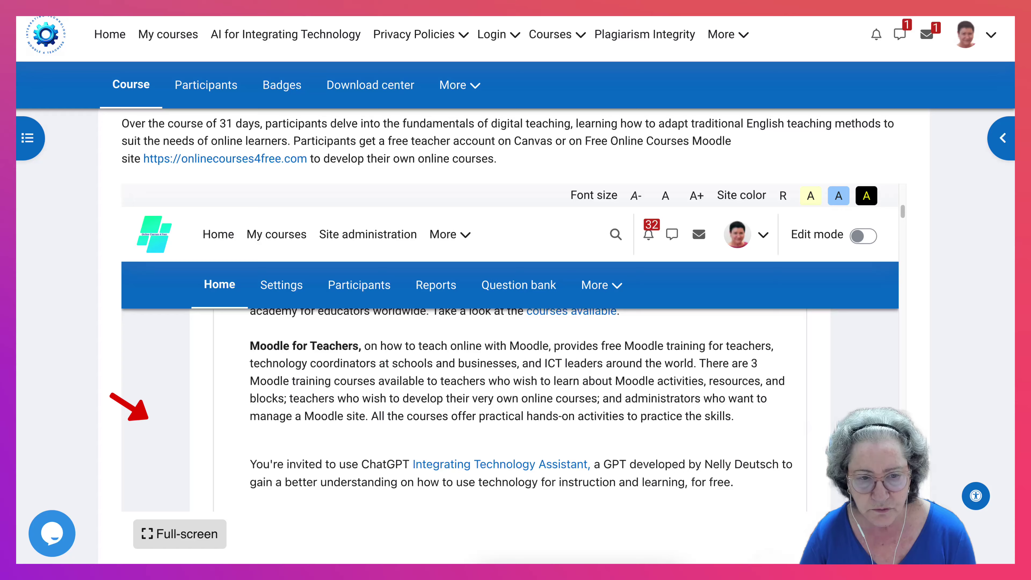
{"action": "scroll", "coordinate": [147, 418], "scroll_direction": "down", "scroll_amount": 10}
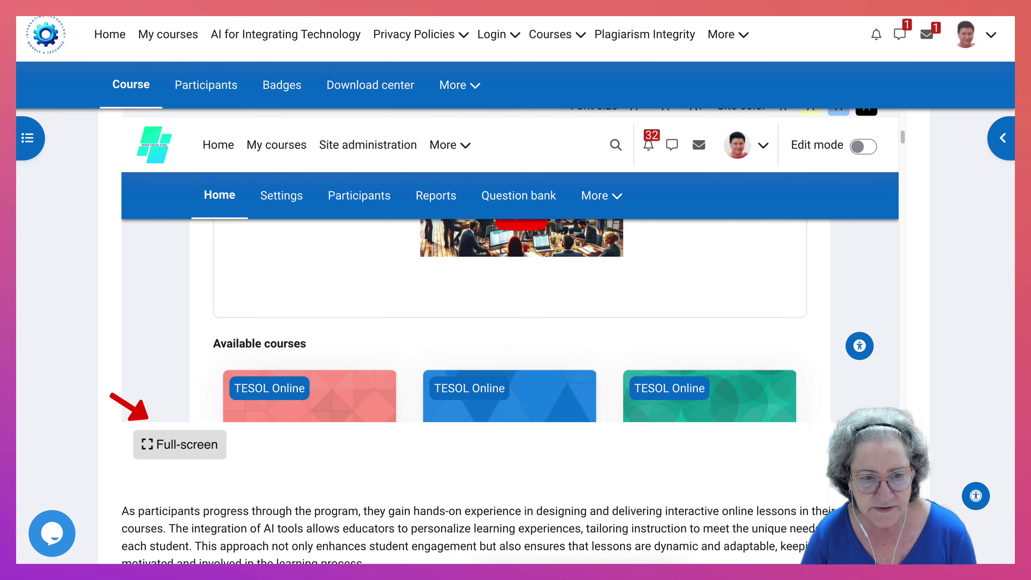
{"action": "scroll", "coordinate": [146, 418], "scroll_direction": "down", "scroll_amount": 8}
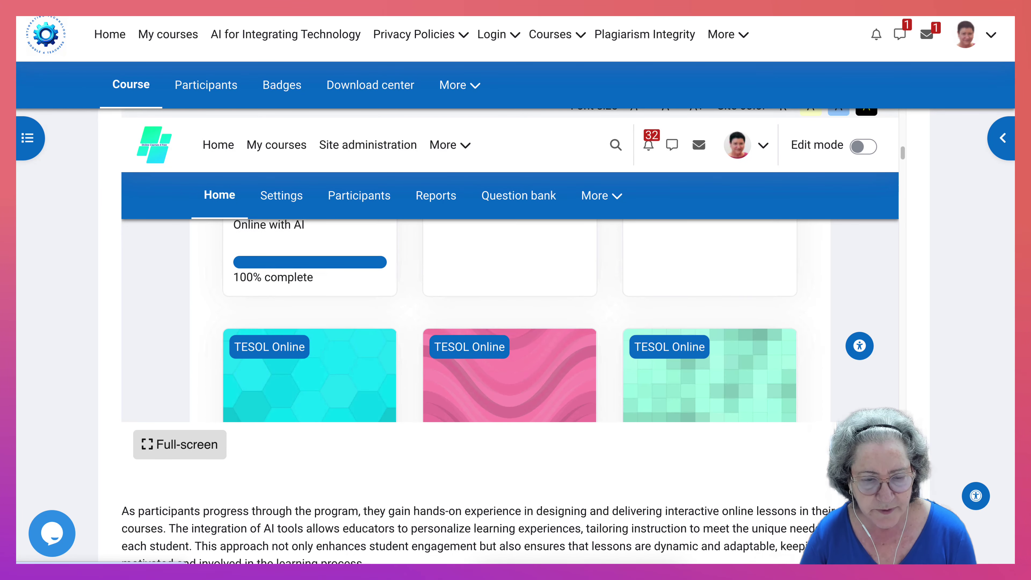
{"action": "scroll", "coordinate": [147, 419], "scroll_direction": "down", "scroll_amount": 5}
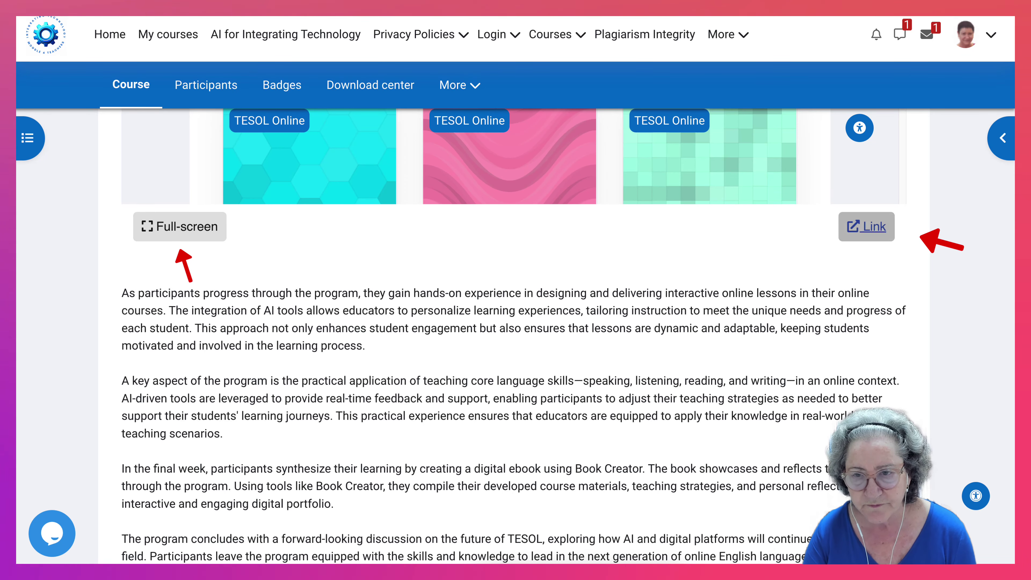
Review the program description, the embedded TESOL Online Course document, and the forums and playlist link below it
{"action": "scroll", "coordinate": [515, 325], "scroll_direction": "down", "scroll_amount": 5}
{"action": "scroll", "coordinate": [515, 325], "scroll_direction": "down", "scroll_amount": 2}
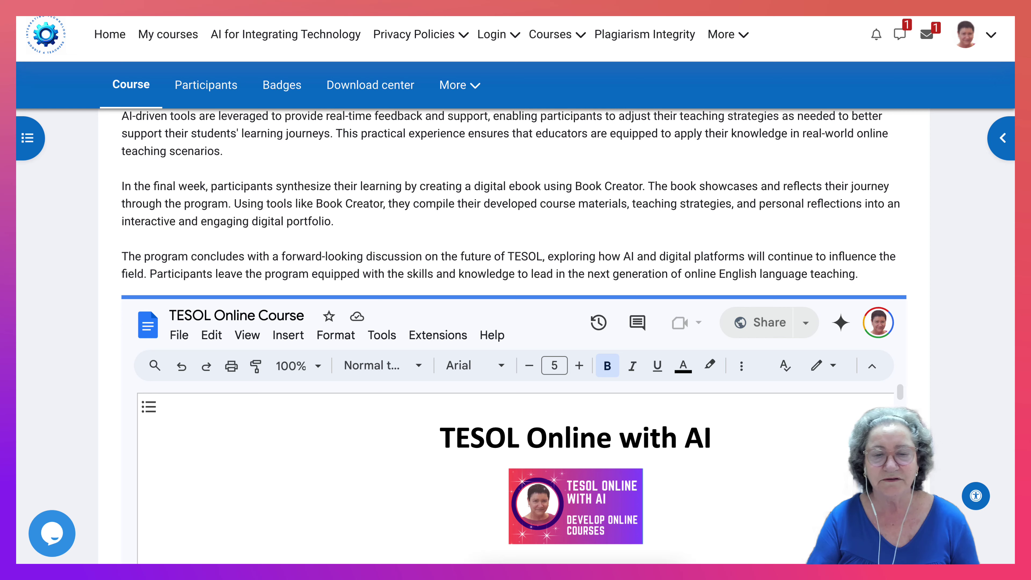
{"action": "scroll", "coordinate": [515, 467], "scroll_direction": "down", "scroll_amount": 5}
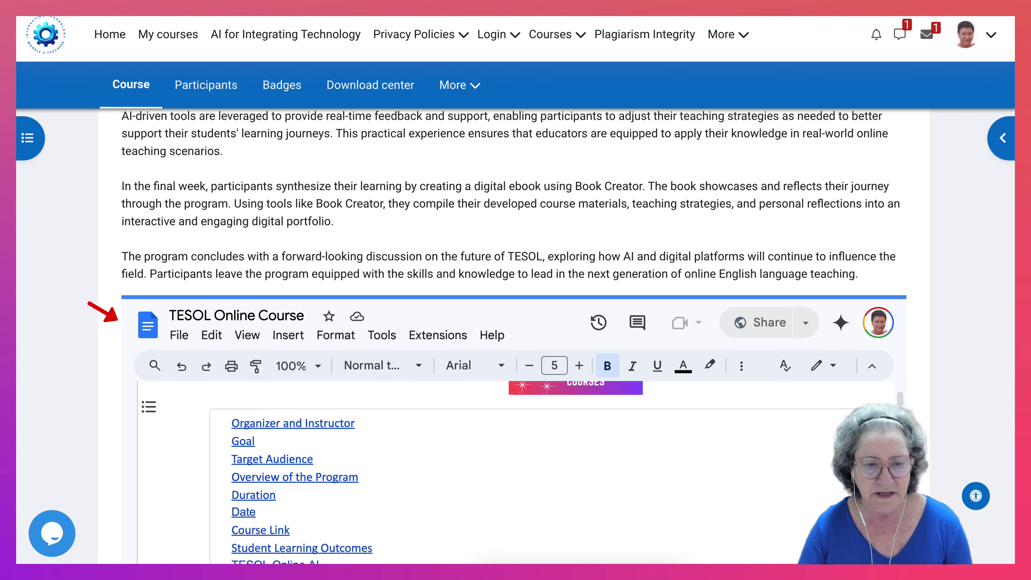
{"action": "scroll", "coordinate": [516, 466], "scroll_direction": "up", "scroll_amount": 4}
{"action": "scroll", "coordinate": [515, 467], "scroll_direction": "down", "scroll_amount": 5}
{"action": "scroll", "coordinate": [516, 467], "scroll_direction": "up", "scroll_amount": 5}
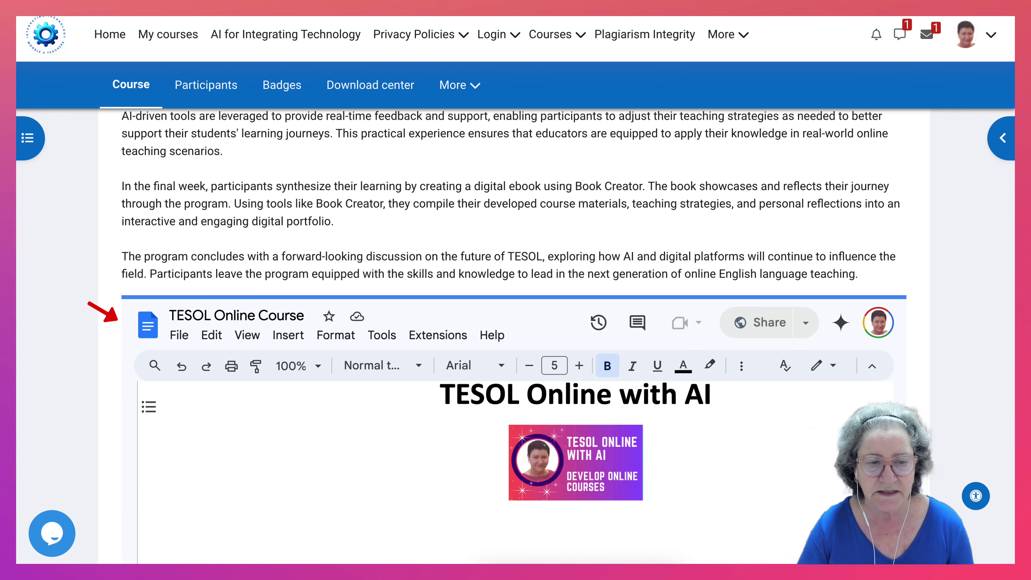
{"action": "scroll", "coordinate": [515, 467], "scroll_direction": "down", "scroll_amount": 10}
{"action": "scroll", "coordinate": [514, 337], "scroll_direction": "down", "scroll_amount": 12}
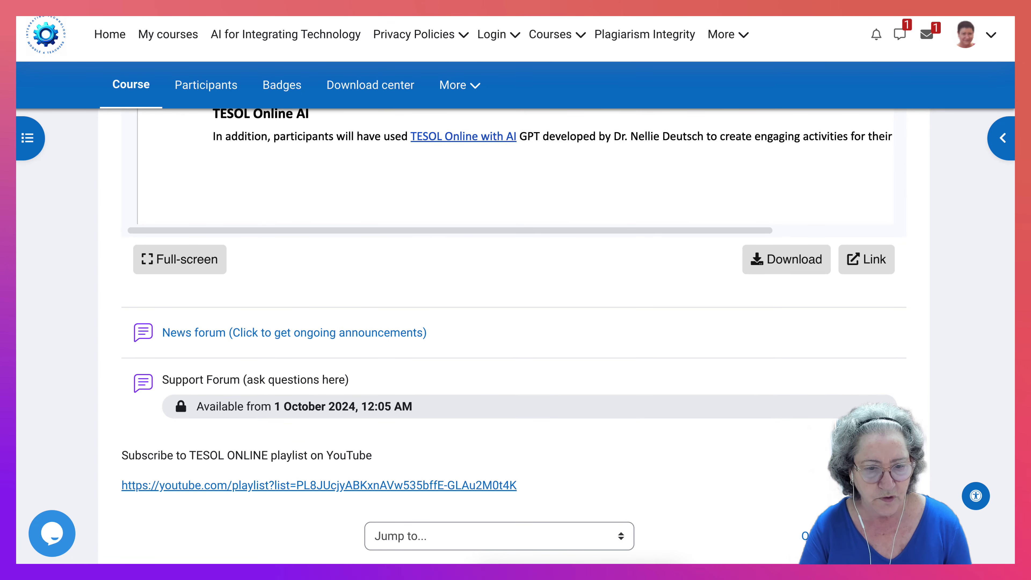
Open the Orientation Week section and examine its learning outcomes, the needs assessment survey and the Edit your Profile activity
{"action": "scroll", "coordinate": [514, 336], "scroll_direction": "up", "scroll_amount": 20}
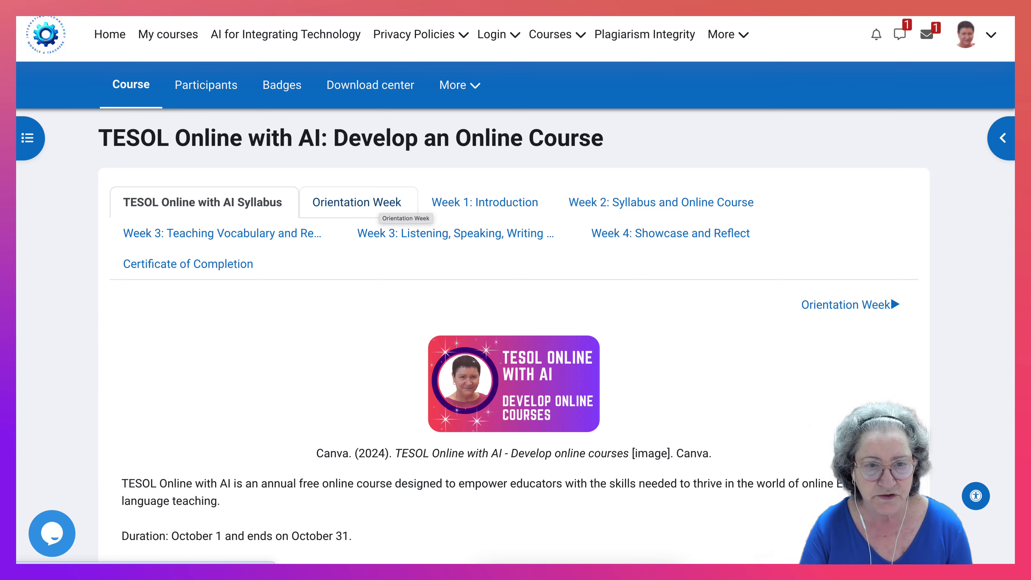
{"action": "left_click", "coordinate": [390, 205]}
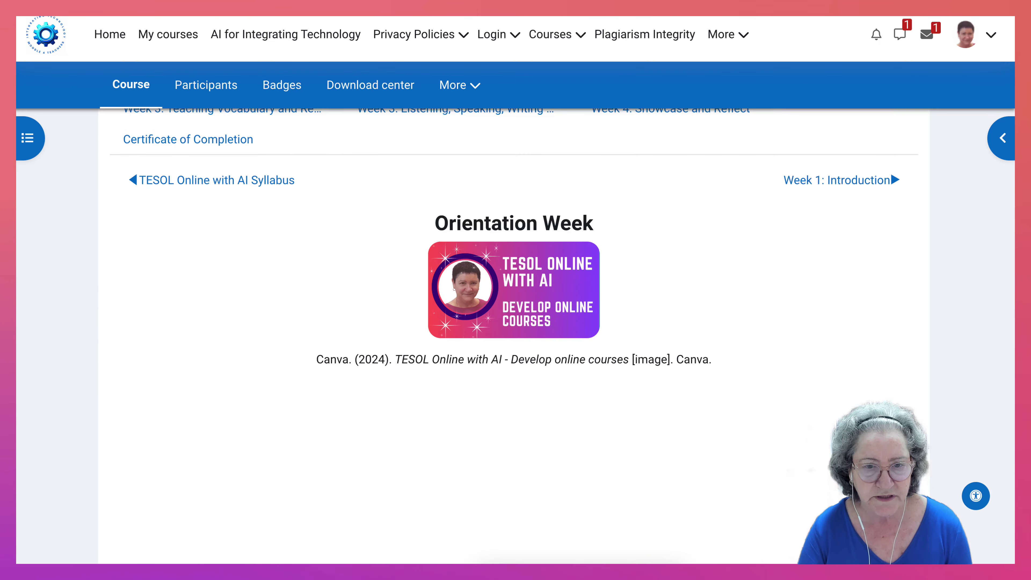
{"action": "scroll", "coordinate": [515, 325], "scroll_direction": "down", "scroll_amount": 6}
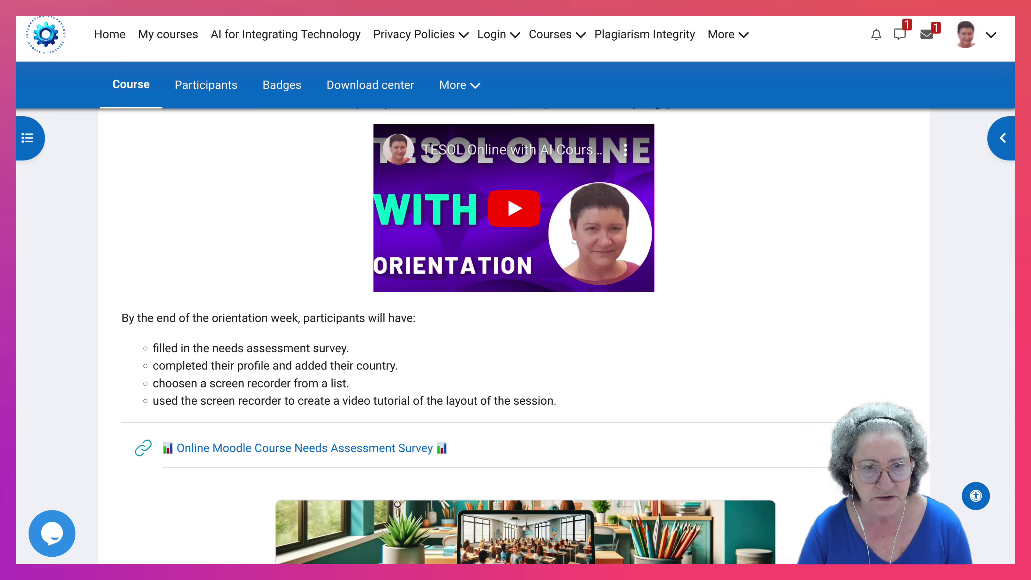
{"action": "scroll", "coordinate": [515, 324], "scroll_direction": "down", "scroll_amount": 5}
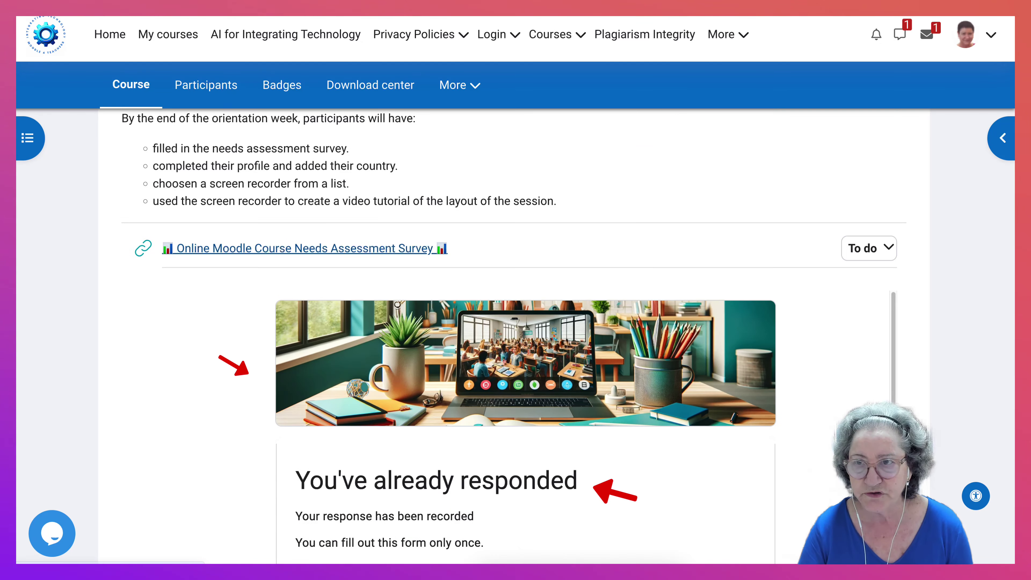
{"action": "scroll", "coordinate": [526, 353], "scroll_direction": "down", "scroll_amount": 5}
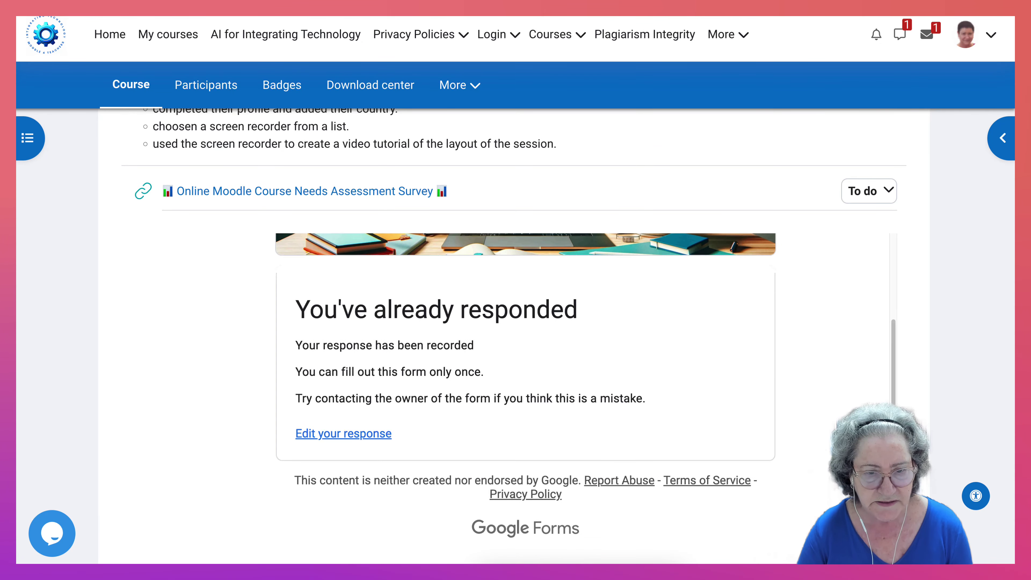
{"action": "scroll", "coordinate": [526, 353], "scroll_direction": "up", "scroll_amount": 6}
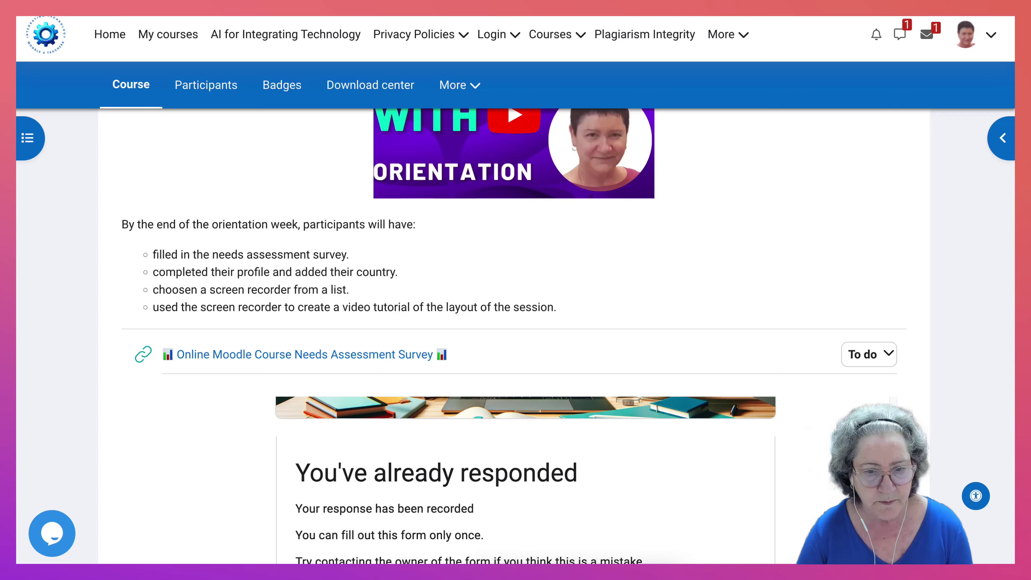
{"action": "scroll", "coordinate": [516, 337], "scroll_direction": "down", "scroll_amount": 15}
{"action": "scroll", "coordinate": [516, 337], "scroll_direction": "up", "scroll_amount": 4}
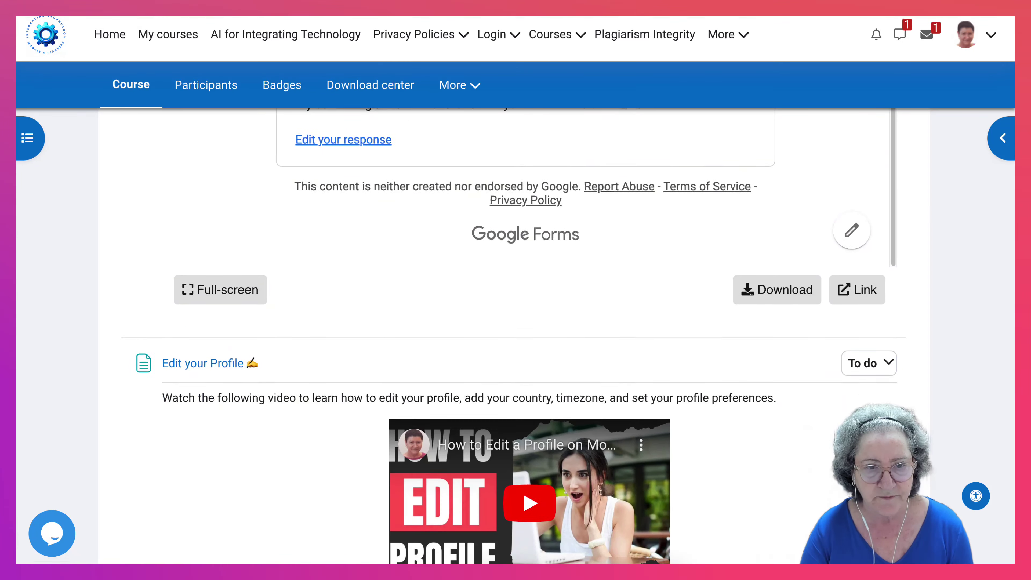
{"action": "scroll", "coordinate": [515, 337], "scroll_direction": "up", "scroll_amount": 1}
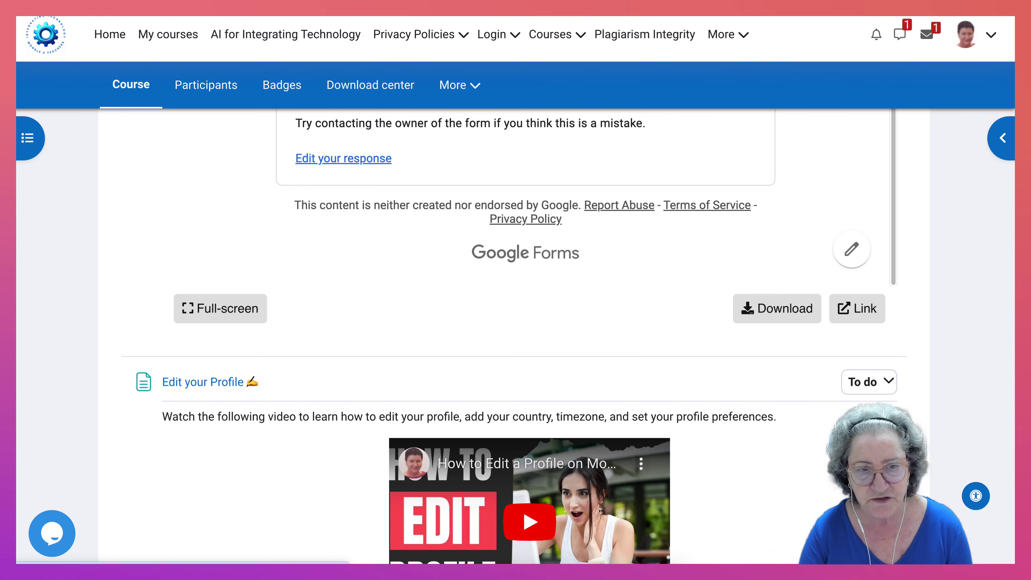
Look through the remaining Orientation Week activities, from the profile-editing video to the digital badges backpack video and Support Forum
{"action": "scroll", "coordinate": [516, 337], "scroll_direction": "down", "scroll_amount": 3}
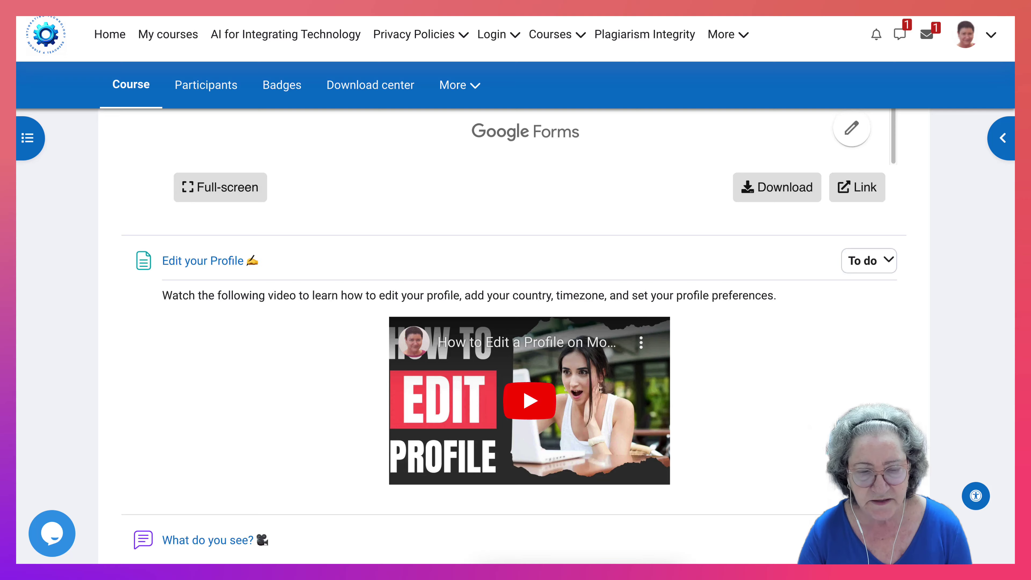
{"action": "scroll", "coordinate": [515, 337], "scroll_direction": "up", "scroll_amount": 3}
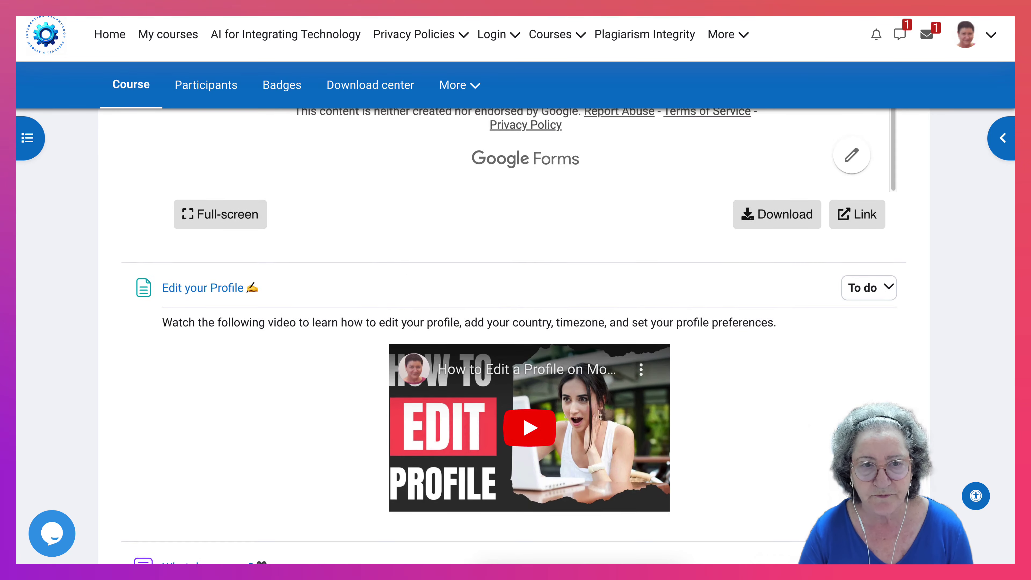
{"action": "scroll", "coordinate": [515, 337], "scroll_direction": "down", "scroll_amount": 3}
{"action": "scroll", "coordinate": [515, 337], "scroll_direction": "up", "scroll_amount": 9}
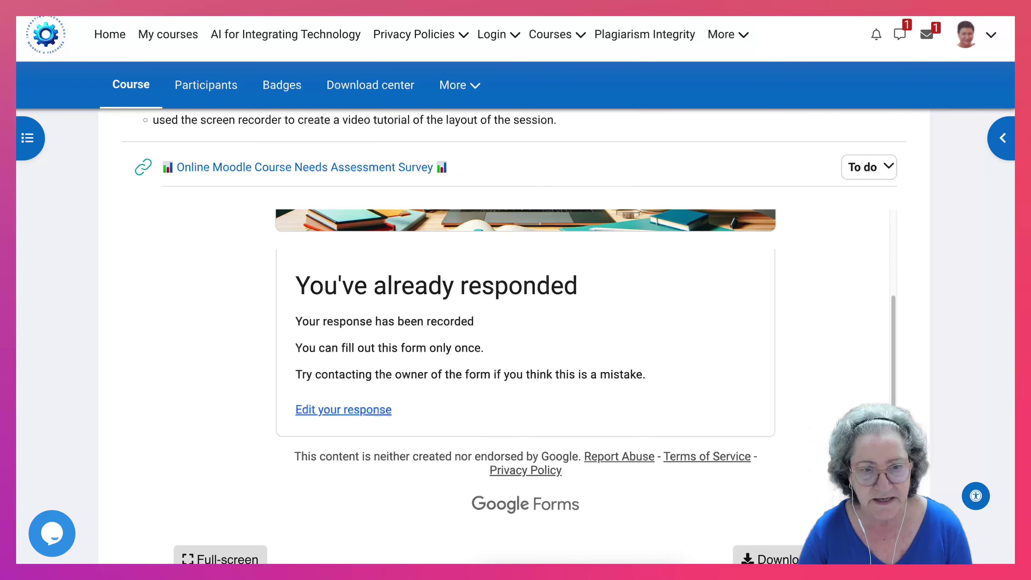
{"action": "scroll", "coordinate": [516, 337], "scroll_direction": "down", "scroll_amount": 11}
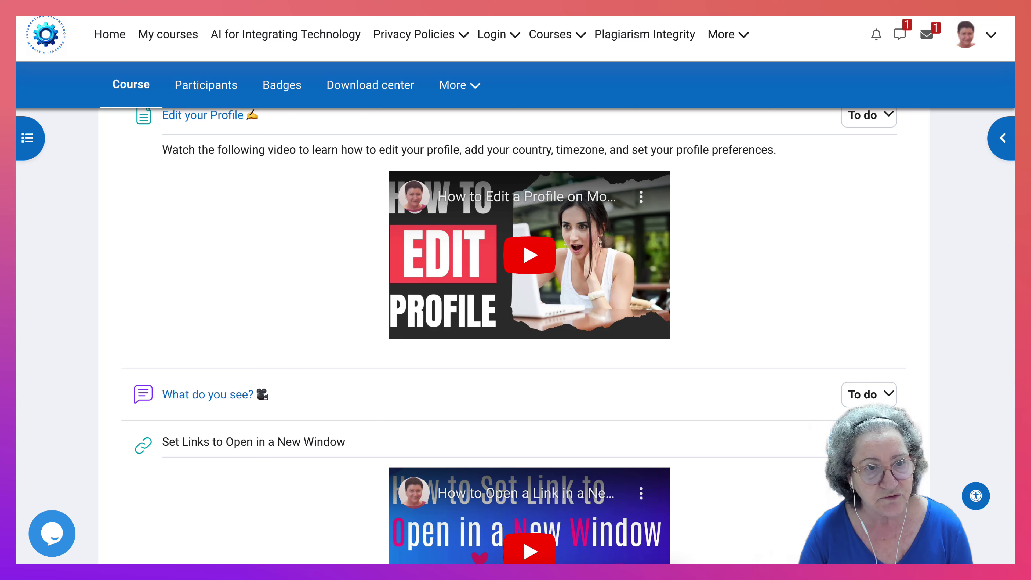
{"action": "scroll", "coordinate": [515, 337], "scroll_direction": "down", "scroll_amount": 3}
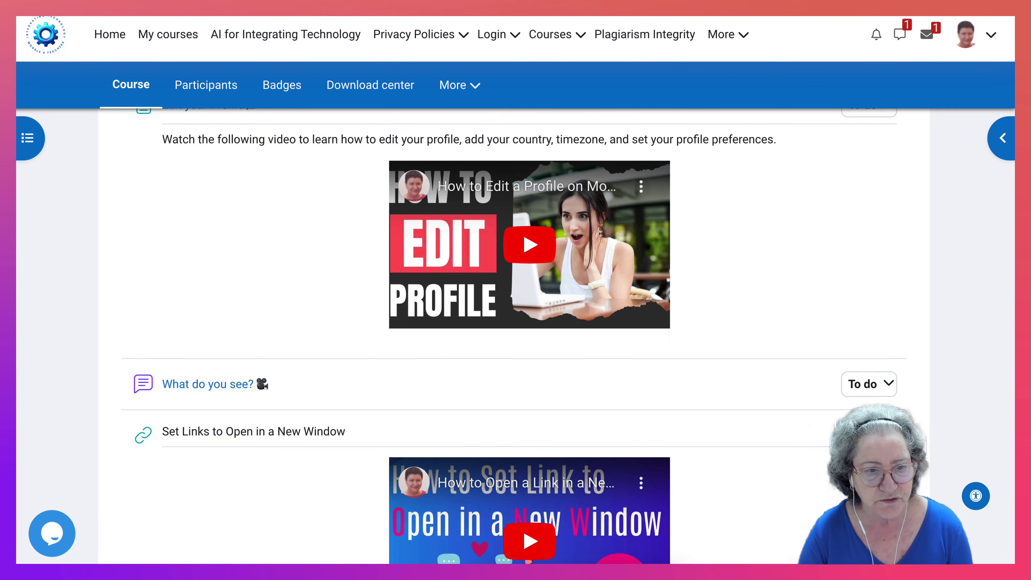
{"action": "scroll", "coordinate": [515, 337], "scroll_direction": "down", "scroll_amount": 10}
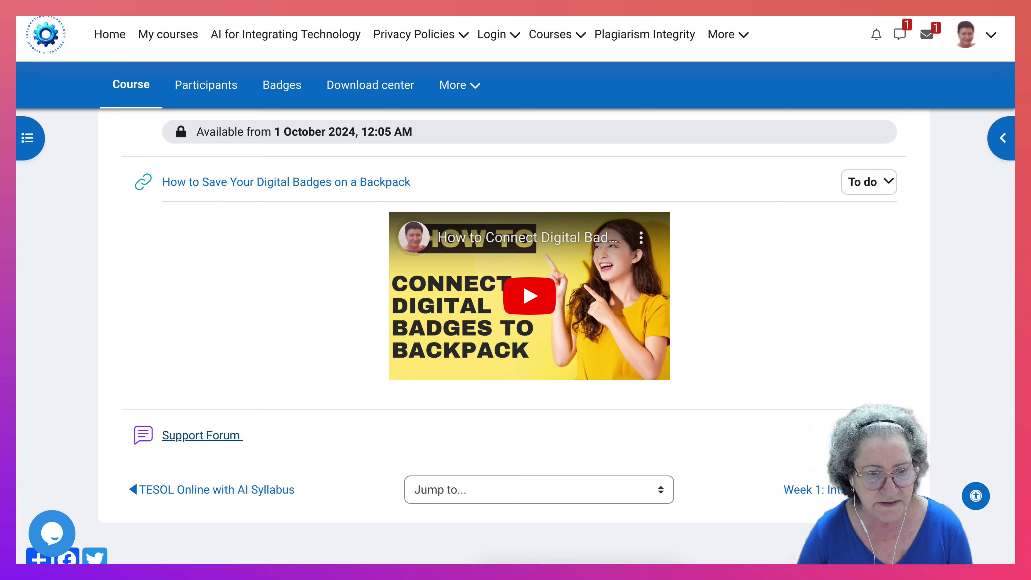
Open the Orientation Week Support Forum and start a new discussion topic
{"action": "left_click", "coordinate": [200, 435]}
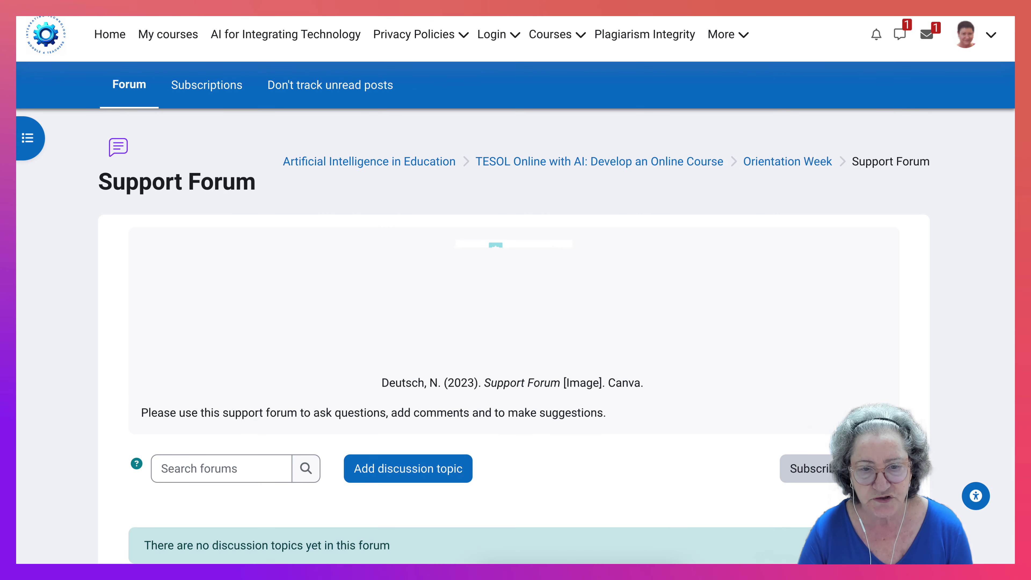
{"action": "scroll", "coordinate": [515, 337], "scroll_direction": "down", "scroll_amount": 1}
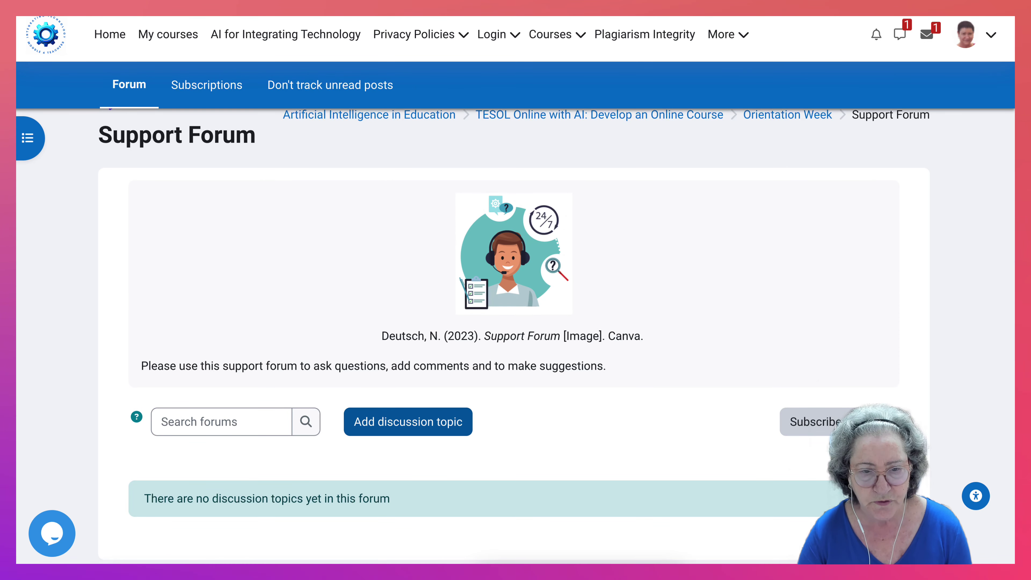
{"action": "scroll", "coordinate": [514, 334], "scroll_direction": "down", "scroll_amount": 1}
{"action": "left_click", "coordinate": [407, 408]}
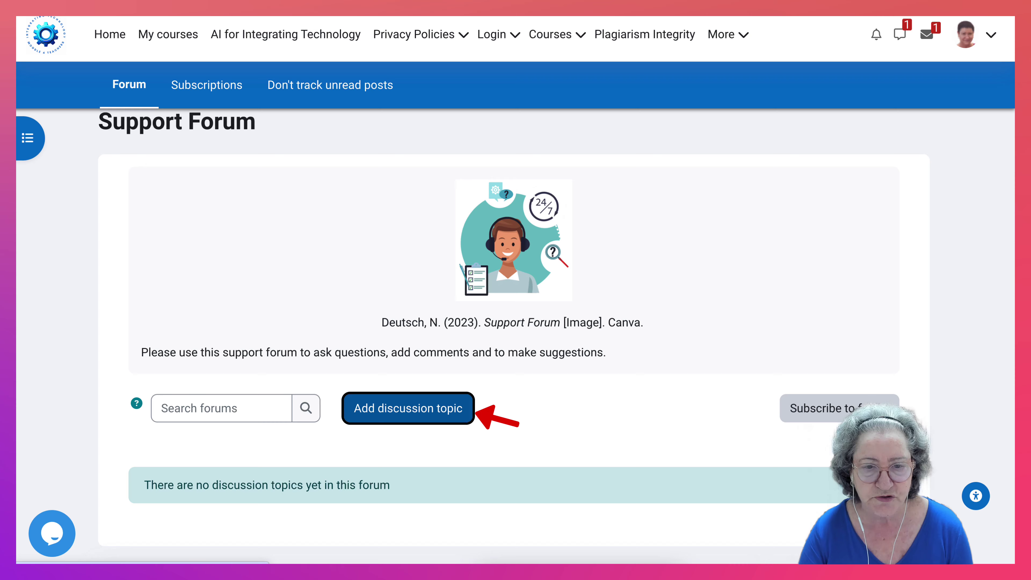
{"action": "scroll", "coordinate": [514, 333], "scroll_direction": "down", "scroll_amount": 3}
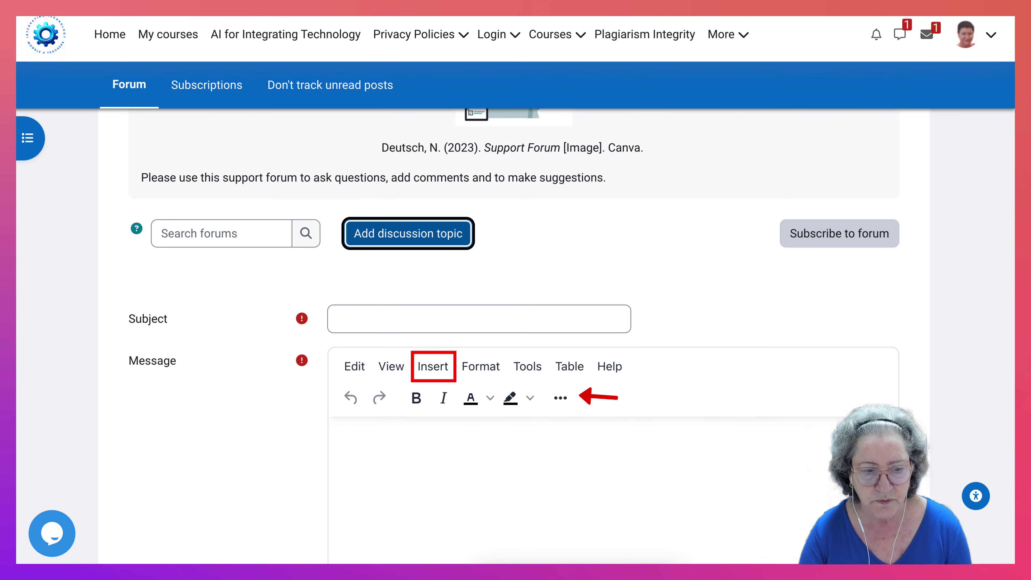
Reveal the message editor's full set of tools and set the topic's subject to "Embed sites"
{"action": "left_click", "coordinate": [560, 398]}
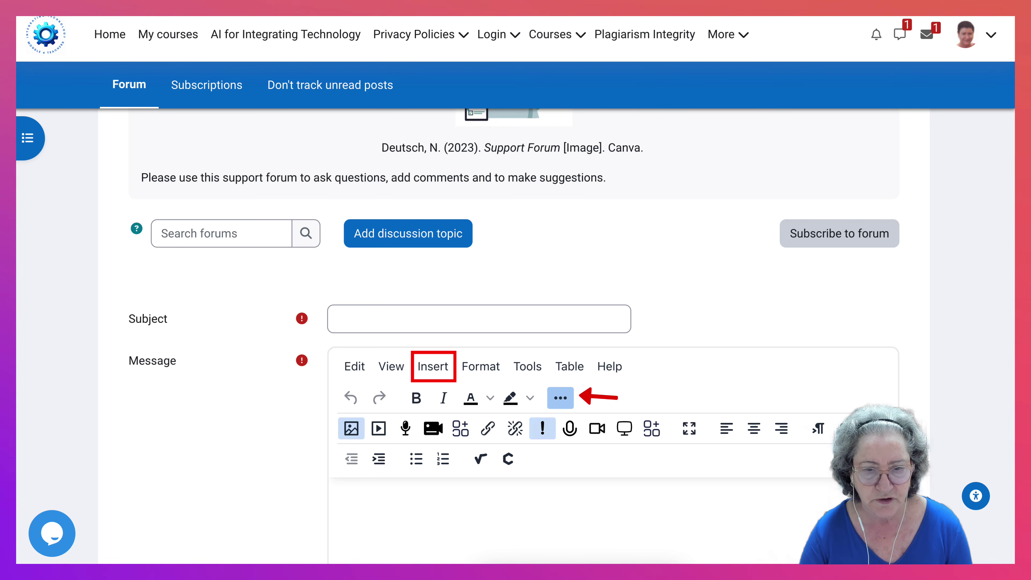
{"action": "left_click", "coordinate": [337, 318]}
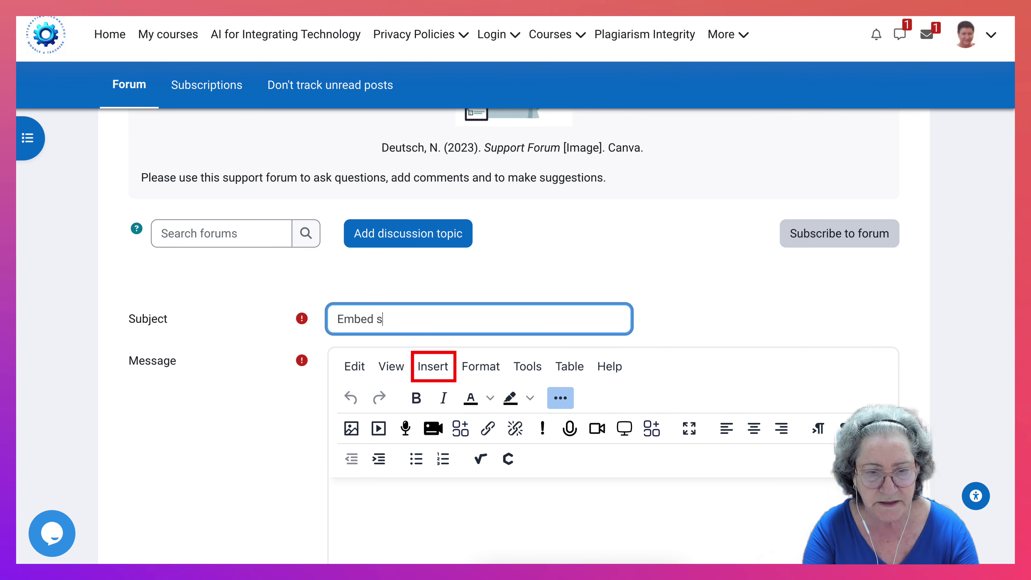
{"action": "scroll", "coordinate": [514, 294], "scroll_direction": "down", "scroll_amount": 6}
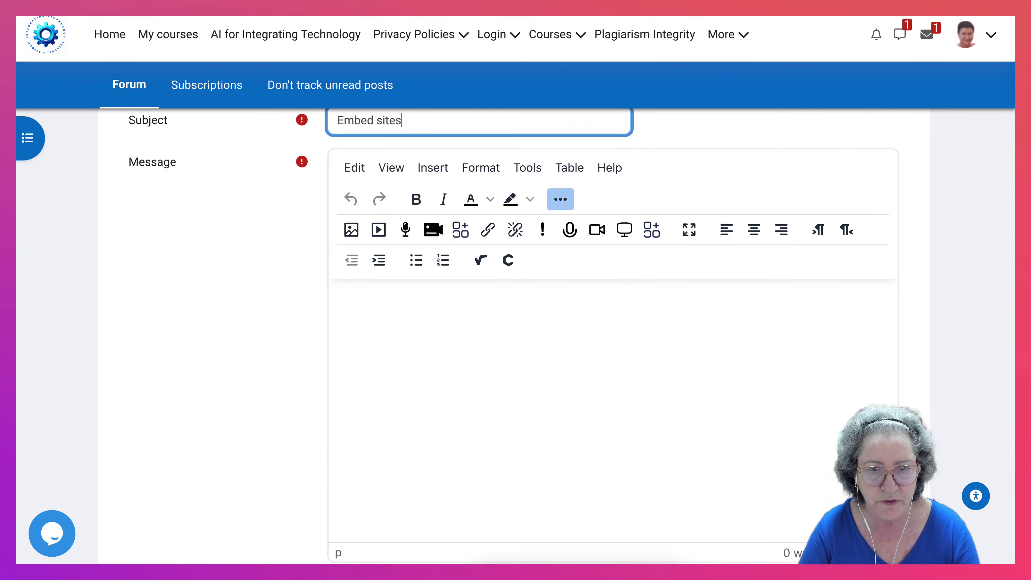
{"action": "scroll", "coordinate": [515, 294], "scroll_direction": "up", "scroll_amount": 1}
{"action": "left_click", "coordinate": [431, 179]}
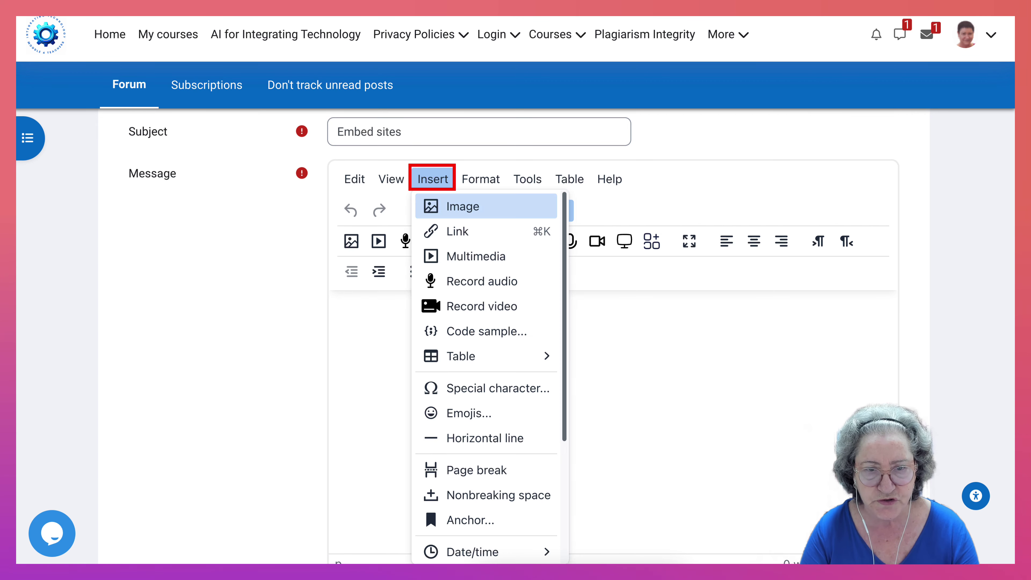
{"action": "scroll", "coordinate": [486, 377], "scroll_direction": "down", "scroll_amount": 4}
{"action": "scroll", "coordinate": [487, 373], "scroll_direction": "down", "scroll_amount": 1}
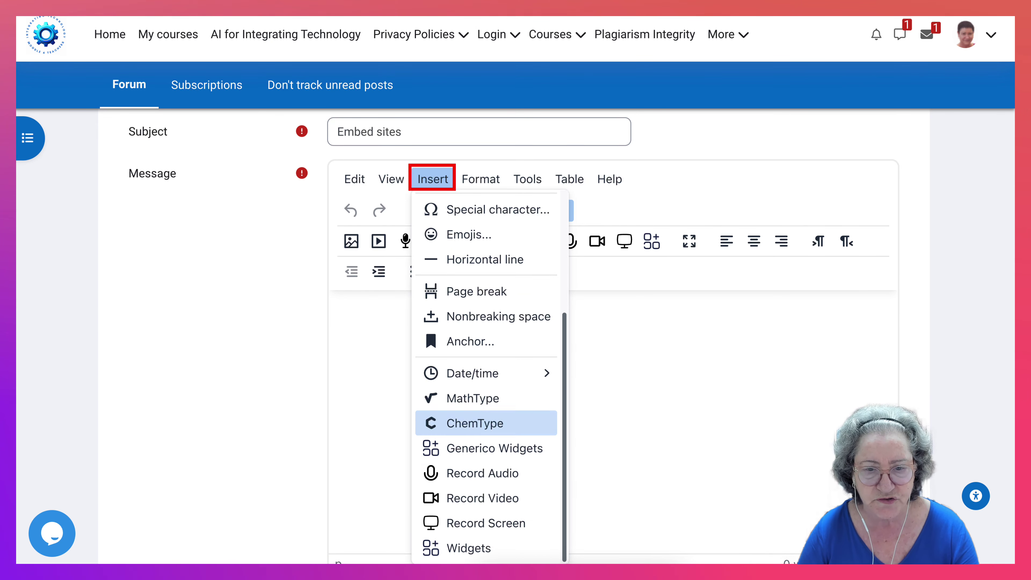
{"action": "left_click", "coordinate": [487, 448]}
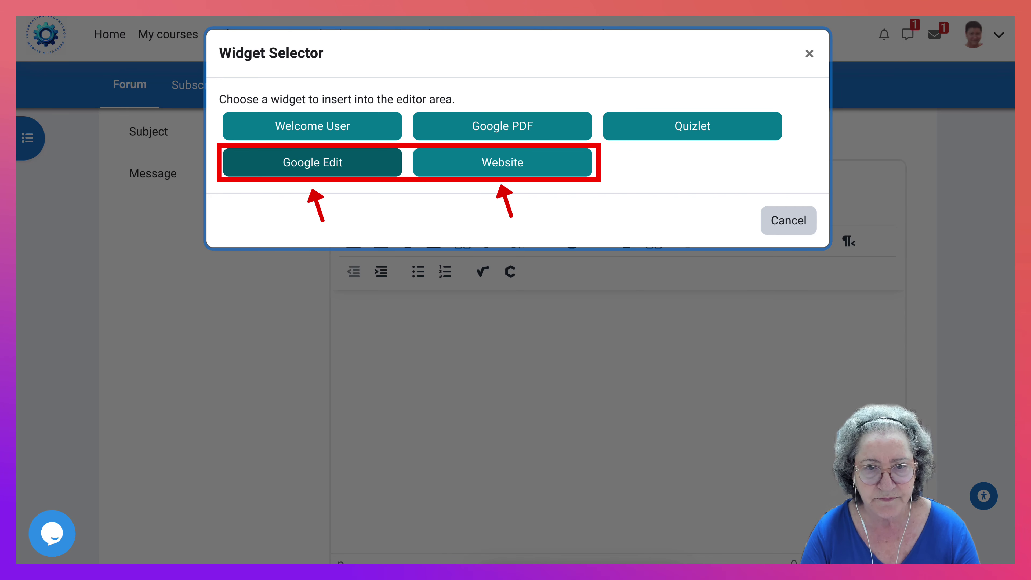
{"action": "left_click", "coordinate": [502, 162]}
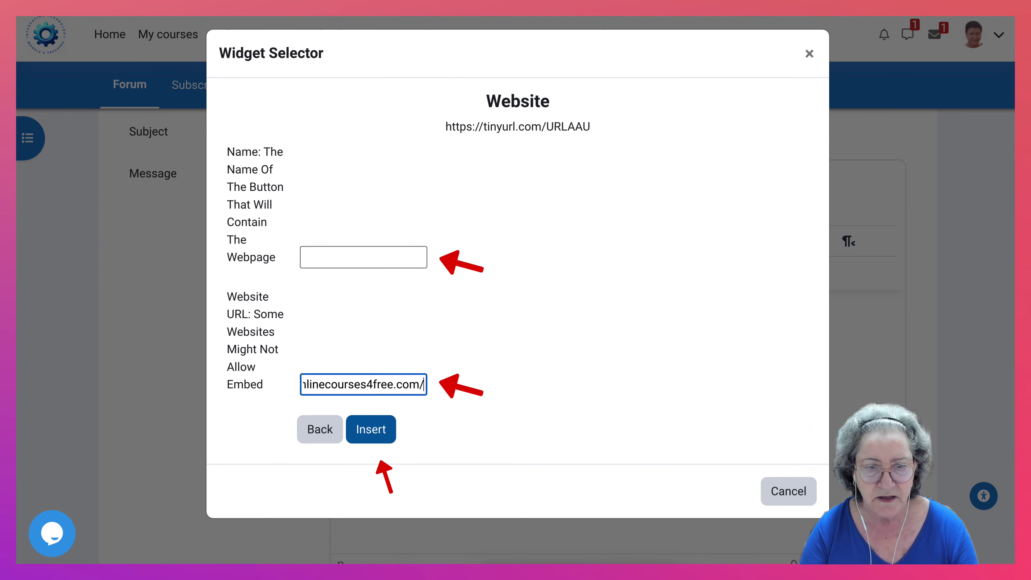
{"action": "left_click", "coordinate": [370, 429]}
Check the inserted widget code in the message and post the new topic to the forum
{"action": "scroll", "coordinate": [515, 336], "scroll_direction": "down", "scroll_amount": 4}
{"action": "scroll", "coordinate": [515, 336], "scroll_direction": "up", "scroll_amount": 3}
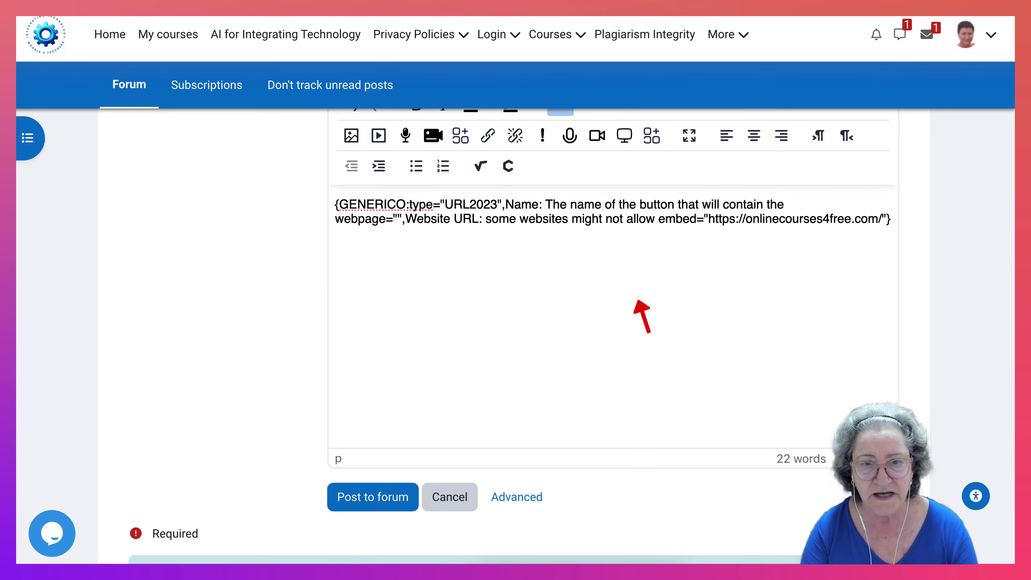
{"action": "scroll", "coordinate": [516, 336], "scroll_direction": "down", "scroll_amount": 1}
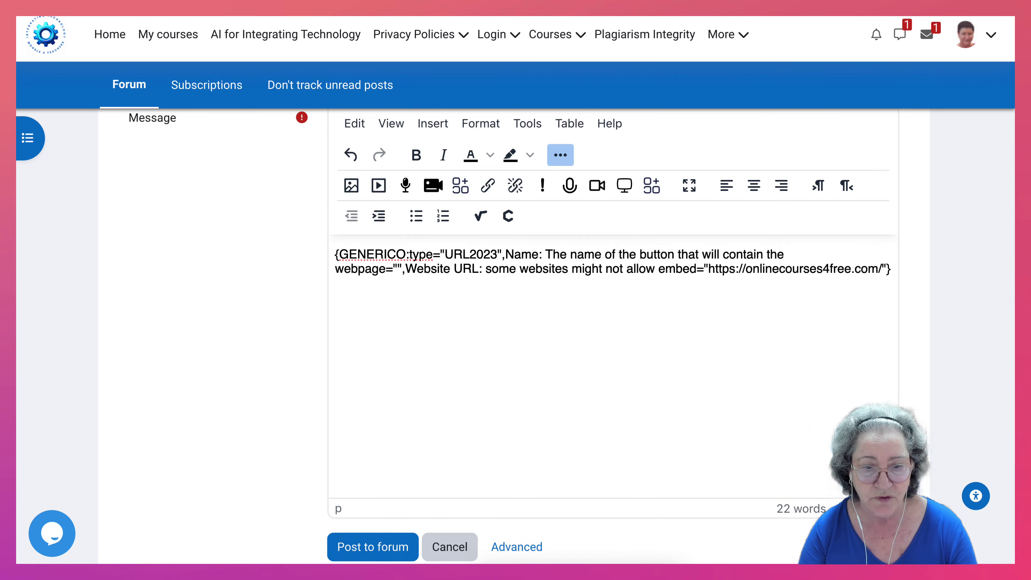
{"action": "left_click", "coordinate": [372, 532]}
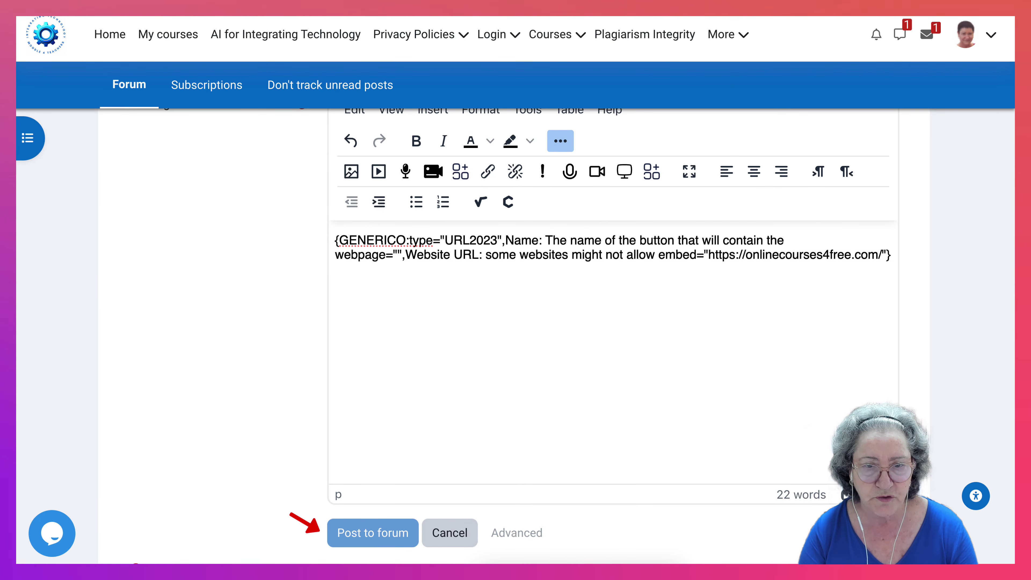
Open the "Embed sites" discussion from the forum's topic list and examine the embedded website in the post
{"action": "scroll", "coordinate": [516, 325], "scroll_direction": "down", "scroll_amount": 8}
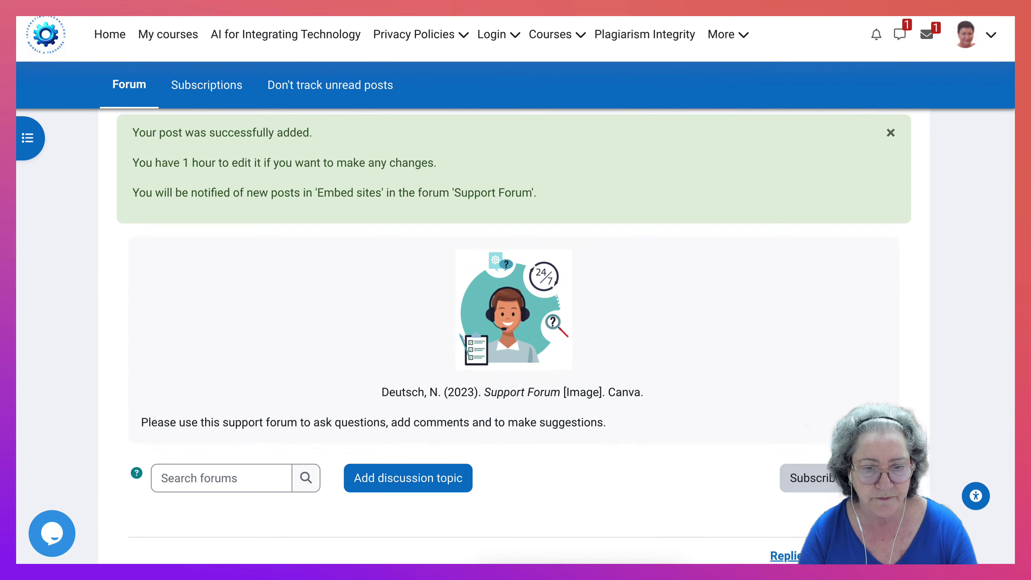
{"action": "scroll", "coordinate": [515, 325], "scroll_direction": "up", "scroll_amount": 8}
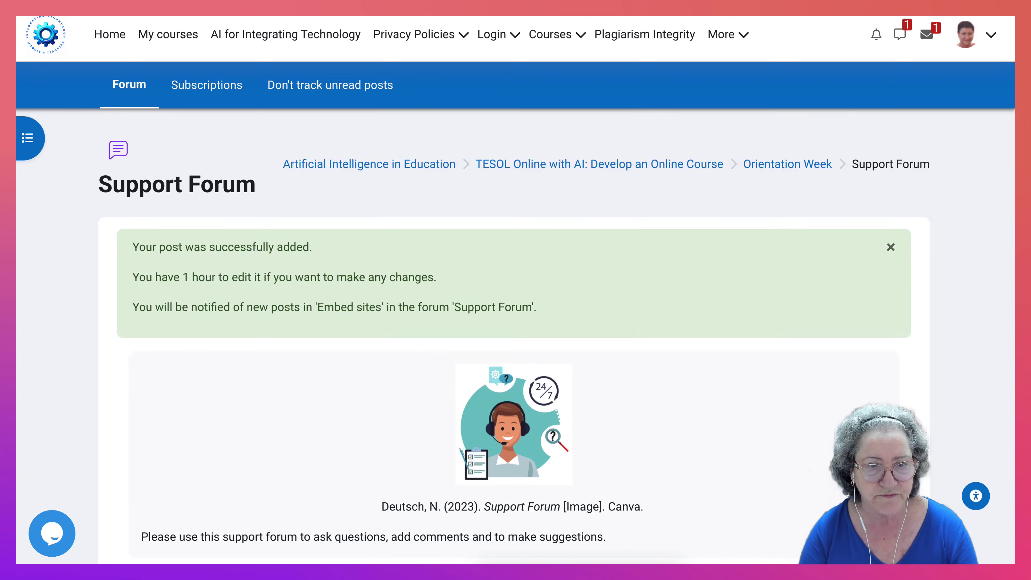
{"action": "scroll", "coordinate": [515, 324], "scroll_direction": "down", "scroll_amount": 6}
{"action": "scroll", "coordinate": [500, 337], "scroll_direction": "down", "scroll_amount": 2}
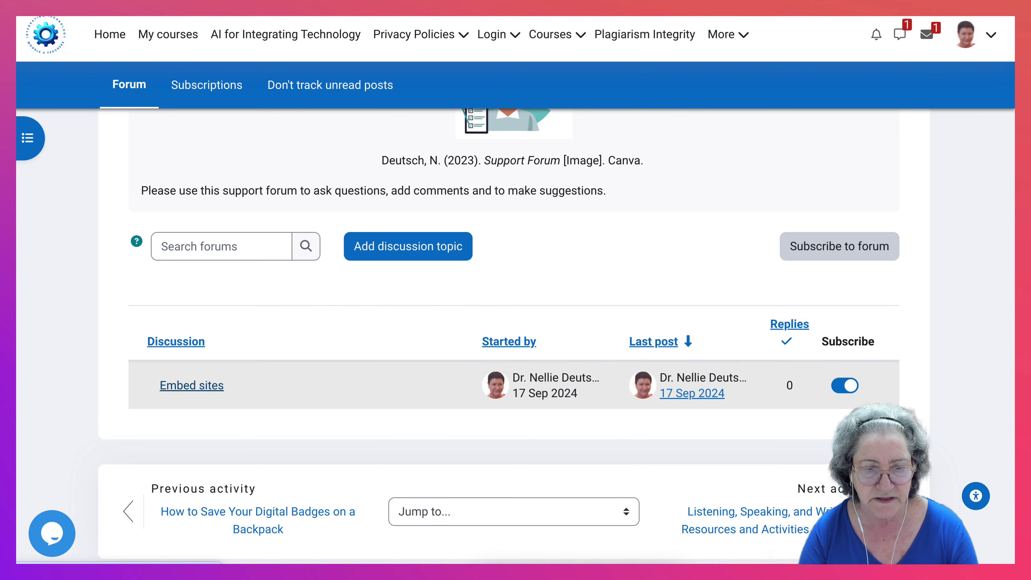
{"action": "left_click", "coordinate": [368, 387]}
{"action": "scroll", "coordinate": [367, 386], "scroll_direction": "down", "scroll_amount": 4}
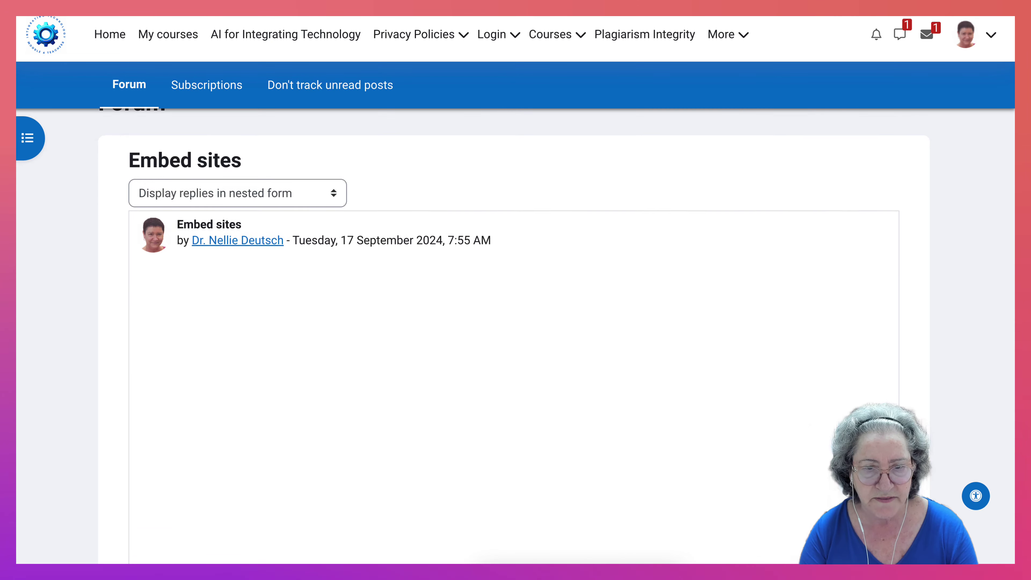
{"action": "scroll", "coordinate": [516, 324], "scroll_direction": "down", "scroll_amount": 10}
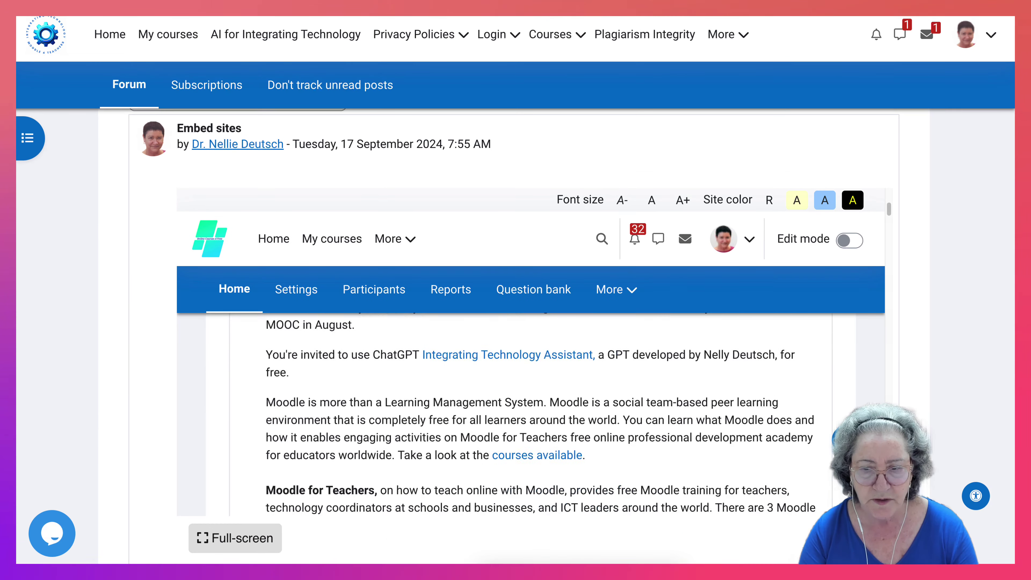
{"action": "scroll", "coordinate": [702, 349], "scroll_direction": "up", "scroll_amount": 1}
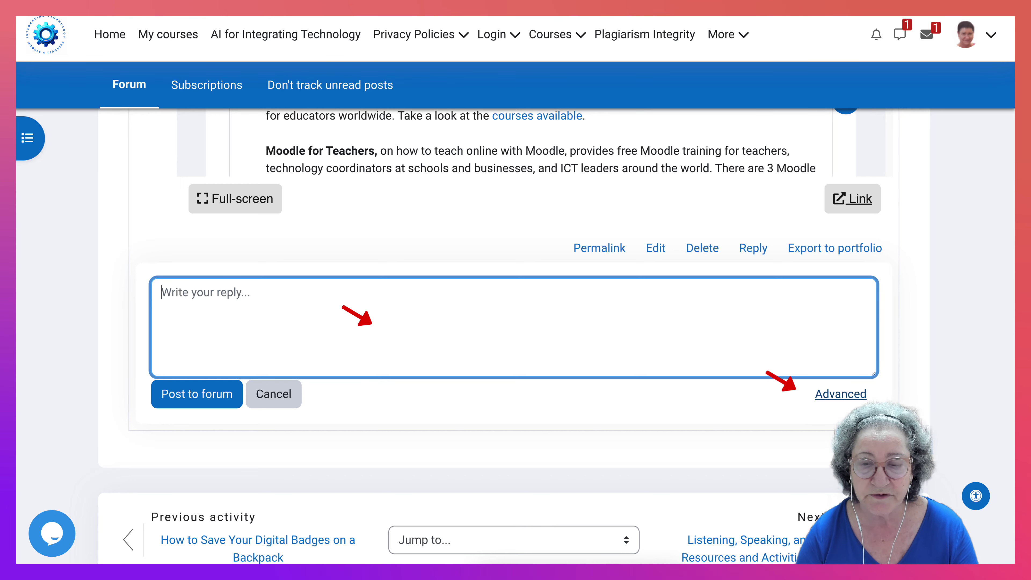
Switch the reply to the "Embed sites" post to the advanced editor and reveal all of its editing tools
{"action": "left_click", "coordinate": [840, 394]}
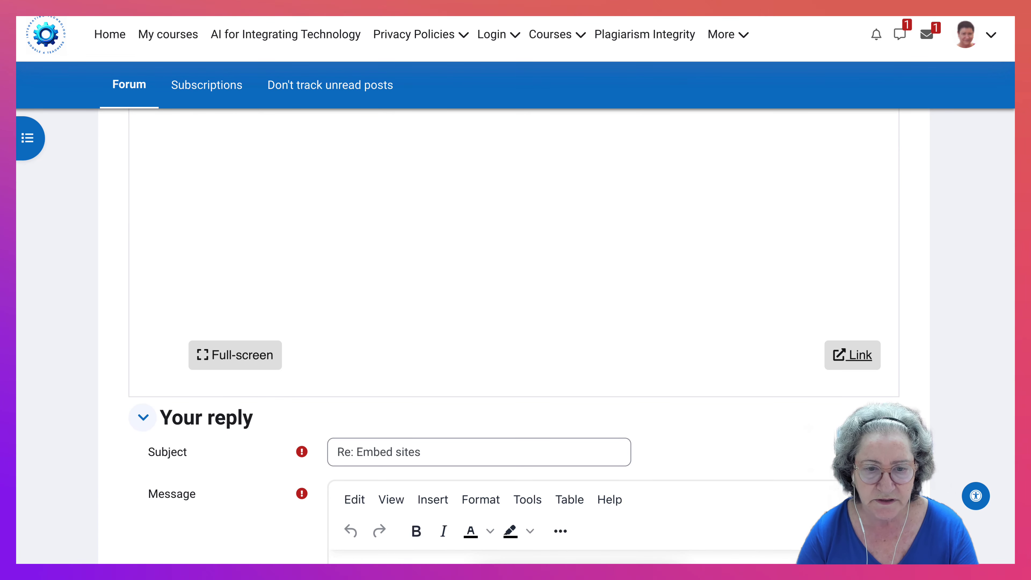
{"action": "scroll", "coordinate": [513, 335], "scroll_direction": "down", "scroll_amount": 6}
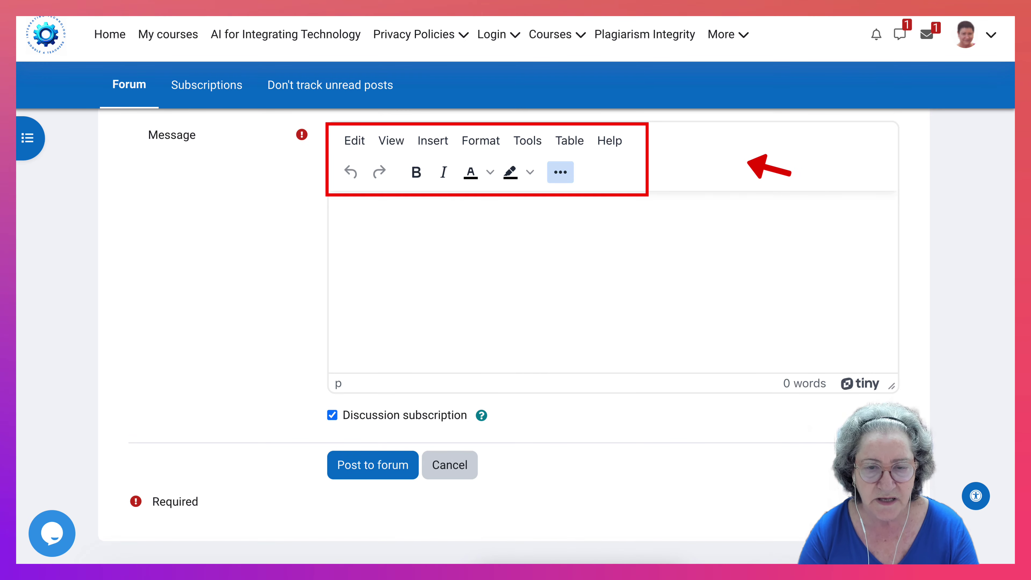
{"action": "left_click", "coordinate": [560, 172]}
{"action": "scroll", "coordinate": [513, 336], "scroll_direction": "up", "scroll_amount": 2}
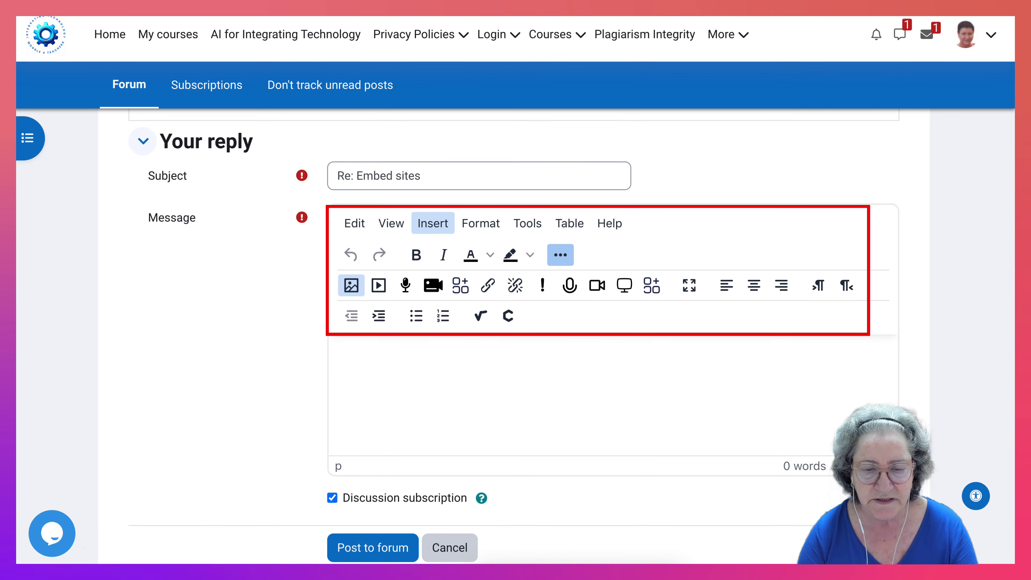
Insert a Generico Google Edit widget into the reply with the copied Google document share URL, leaving the button name blank
{"action": "left_click", "coordinate": [433, 222]}
{"action": "scroll", "coordinate": [483, 399], "scroll_direction": "down", "scroll_amount": 6}
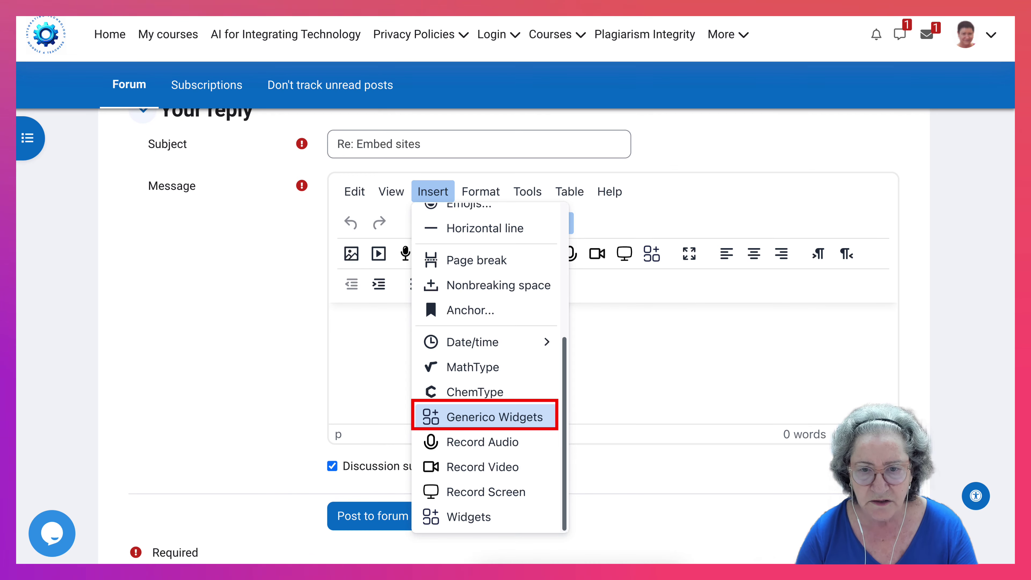
{"action": "left_click", "coordinate": [494, 417]}
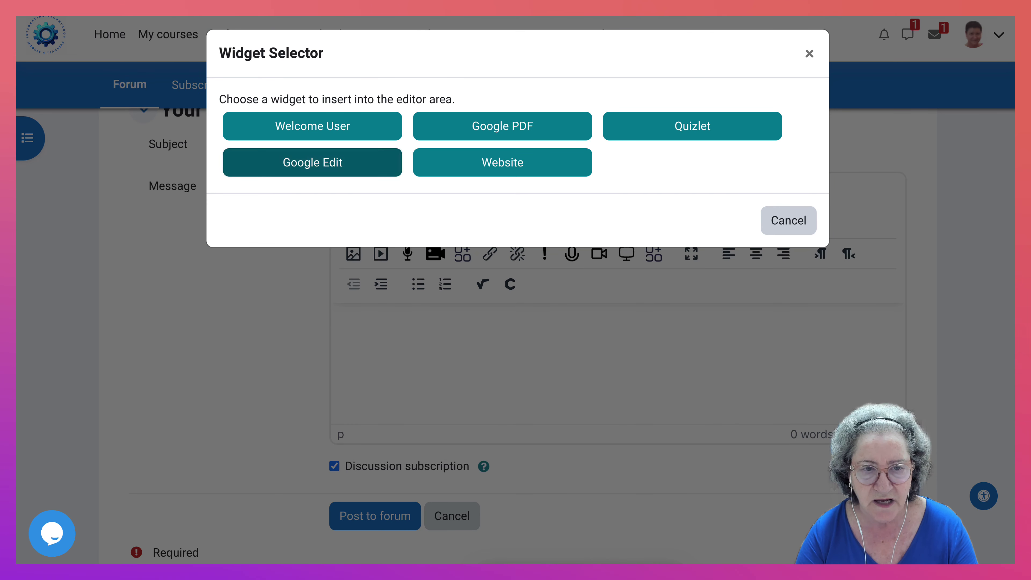
{"action": "left_click", "coordinate": [313, 162]}
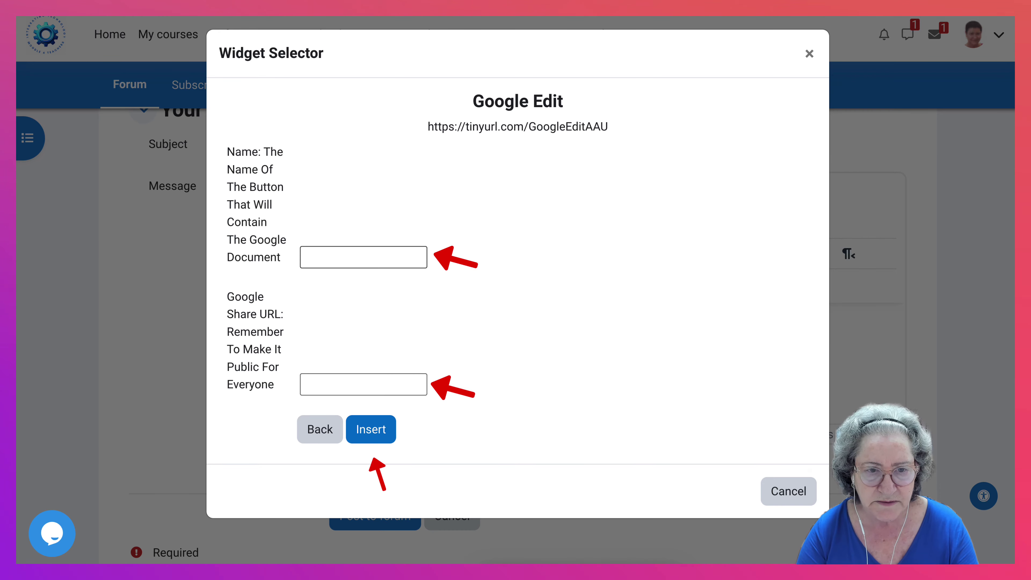
{"action": "left_click", "coordinate": [362, 257]}
{"action": "left_click", "coordinate": [363, 384]}
{"action": "key", "text": "ctrl+v"}
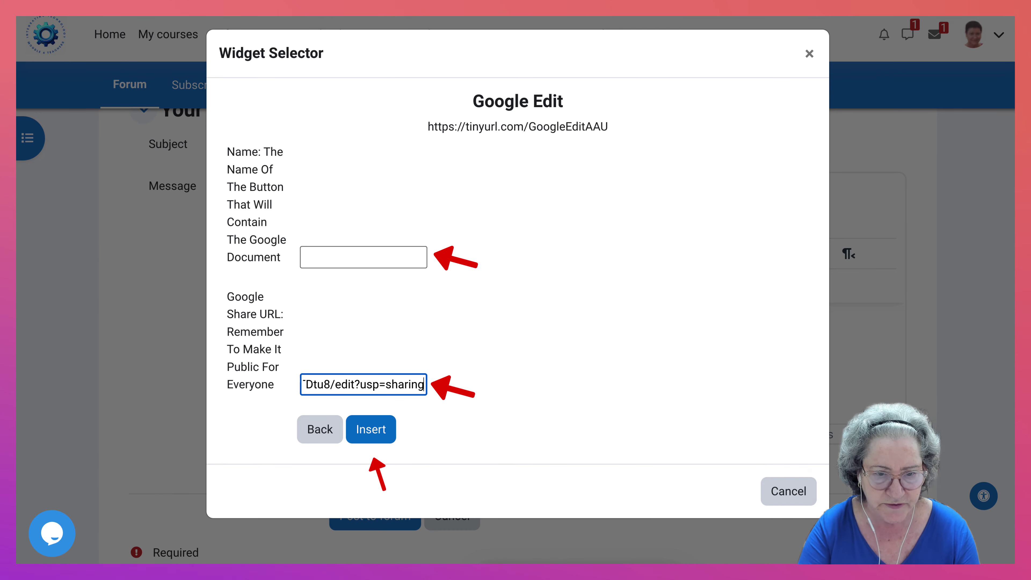
{"action": "left_click", "coordinate": [371, 429]}
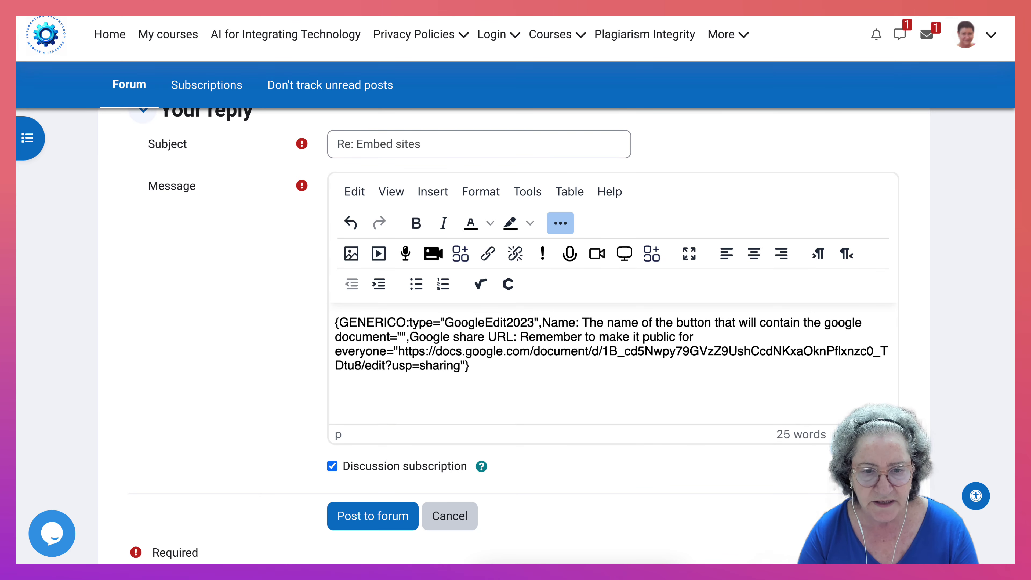
{"action": "scroll", "coordinate": [513, 335], "scroll_direction": "up", "scroll_amount": 1}
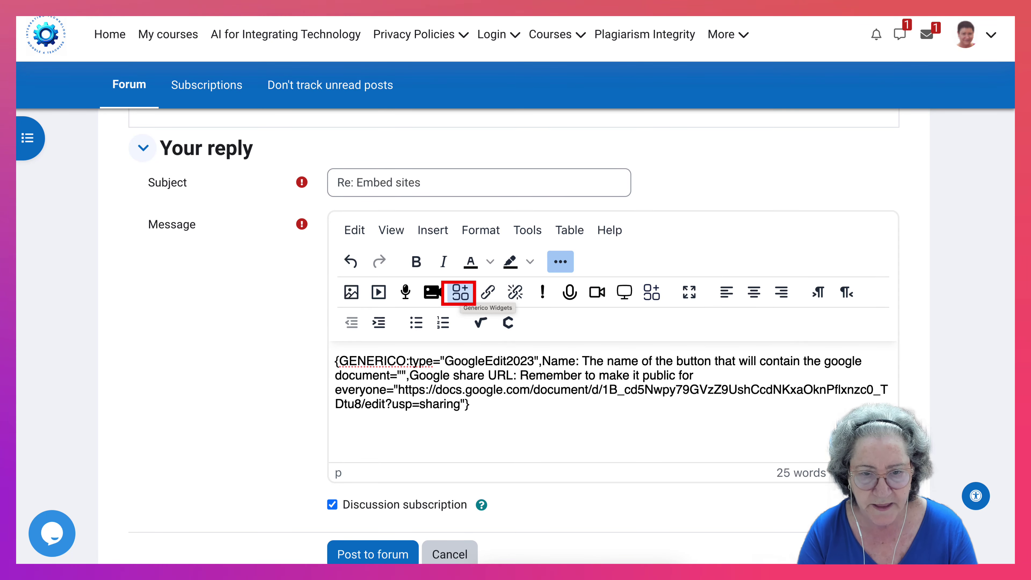
Review the Google Edit option among the Generico widgets, close the selector without inserting another widget, and post the reply to the forum
{"action": "left_click", "coordinate": [461, 292]}
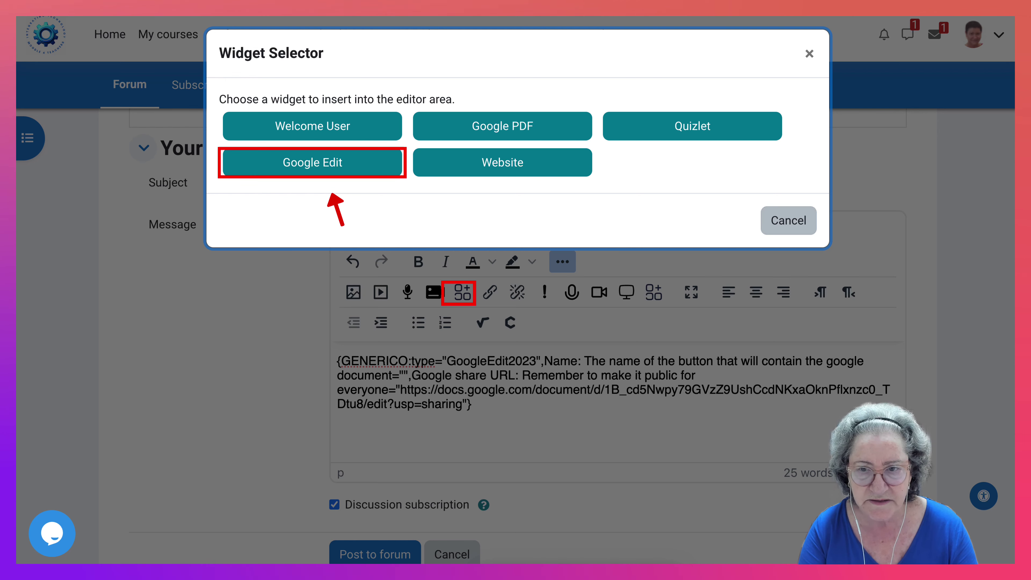
{"action": "left_click", "coordinate": [809, 53]}
{"action": "scroll", "coordinate": [515, 324], "scroll_direction": "down", "scroll_amount": 4}
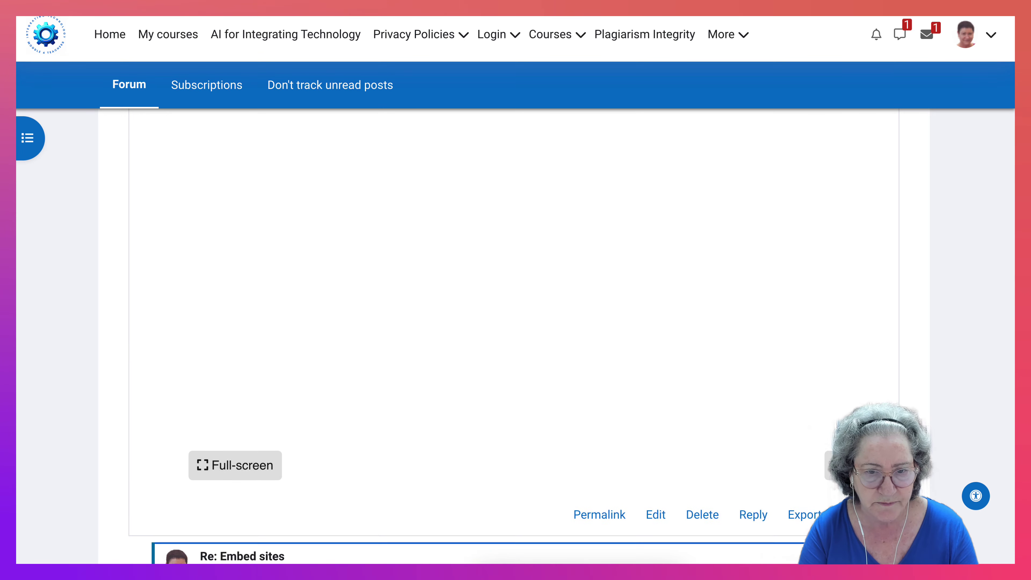
Examine the Google document embedded in the posted "Re: Embed sites" reply, reading through its contents and the viewing options beneath it
{"action": "scroll", "coordinate": [515, 345], "scroll_direction": "down", "scroll_amount": 10}
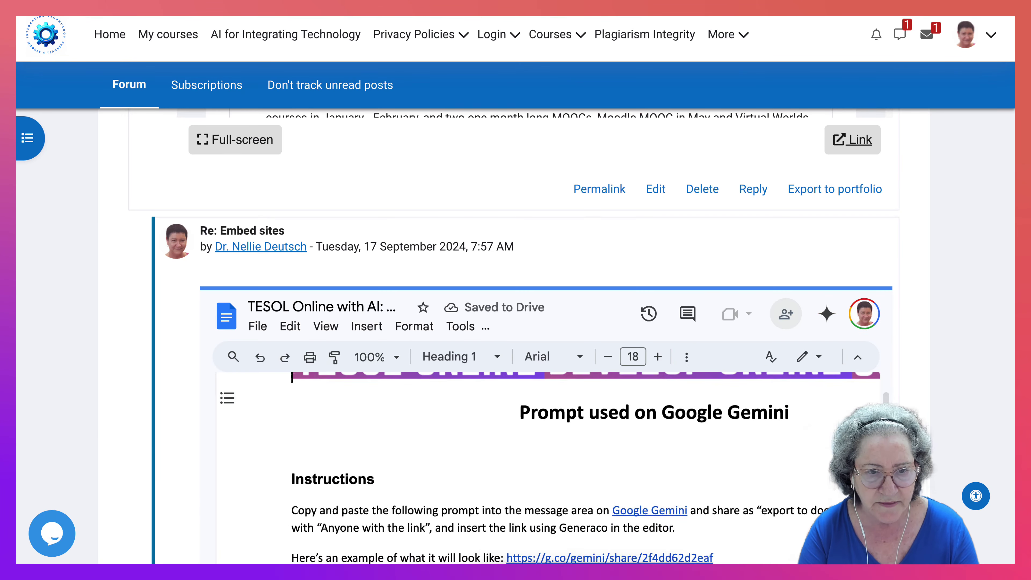
{"action": "scroll", "coordinate": [548, 244], "scroll_direction": "down", "scroll_amount": 10}
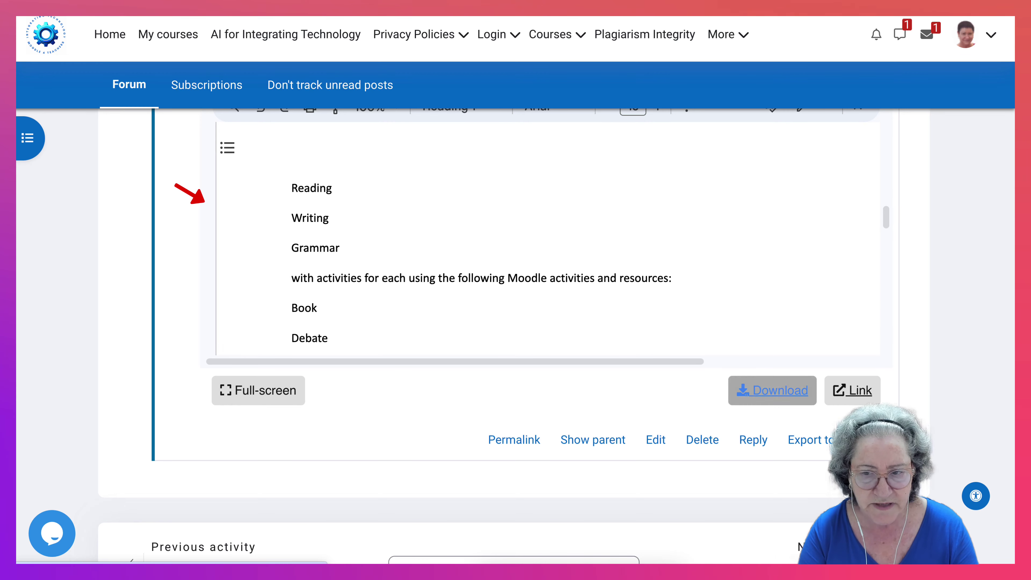
{"action": "scroll", "coordinate": [258, 390], "scroll_direction": "up", "scroll_amount": 1}
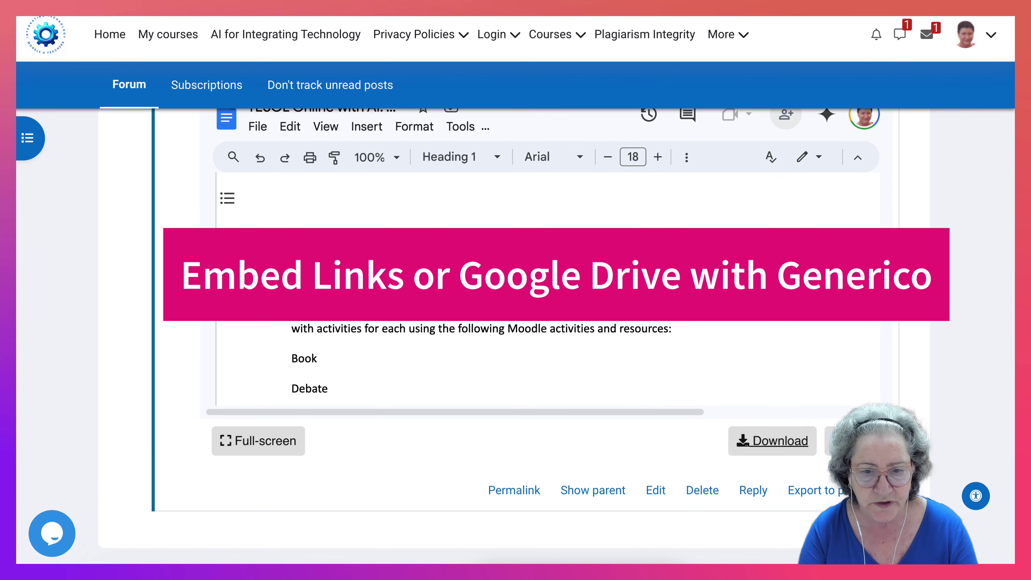
{"action": "scroll", "coordinate": [548, 358], "scroll_direction": "up", "scroll_amount": 3}
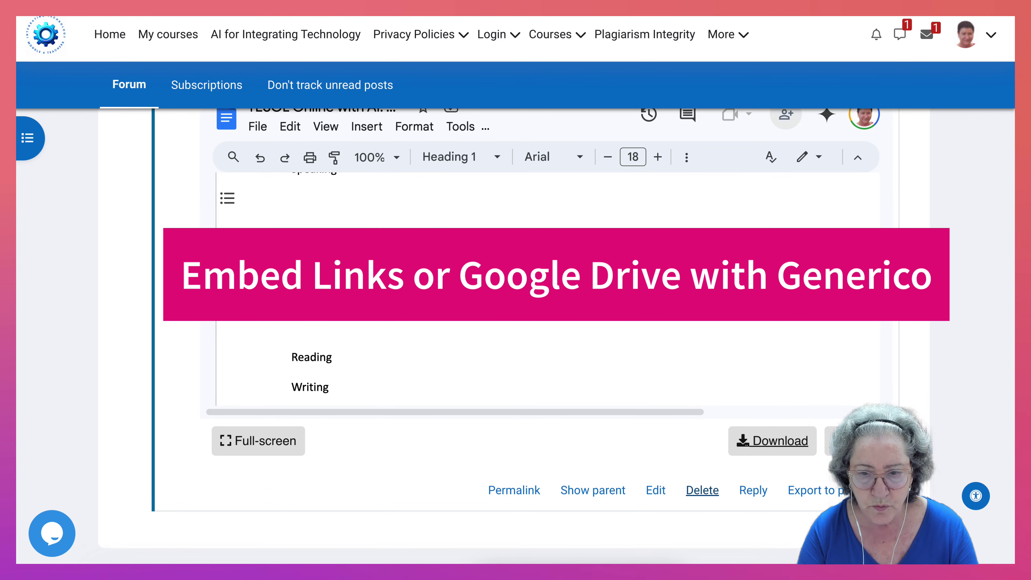